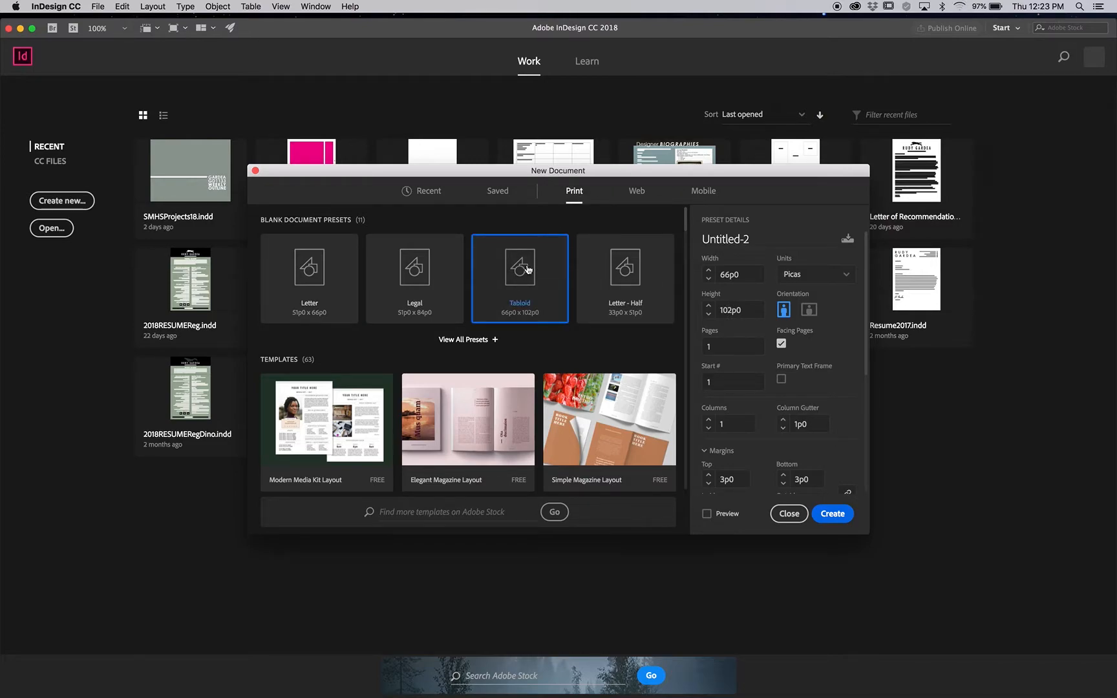
- Set the bleed of the new Tabloid document to 0p9 on all sides
drag(666, 175, 521, 84)
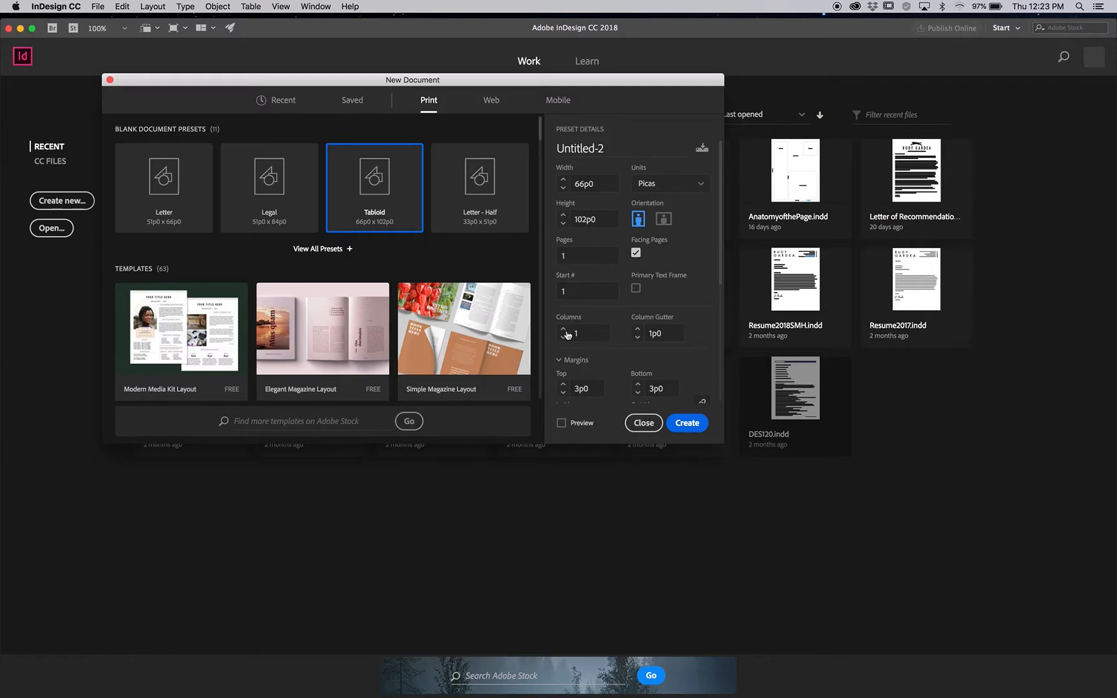
scroll(657, 318, down, 5)
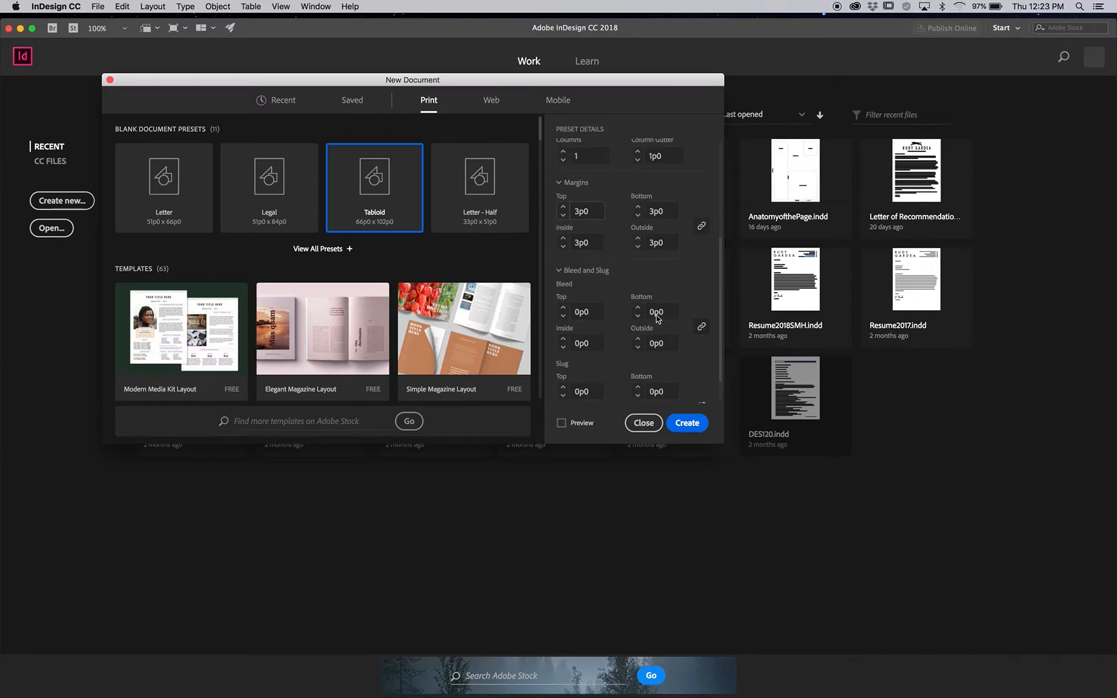
scroll(586, 307, down, 1)
click(587, 309)
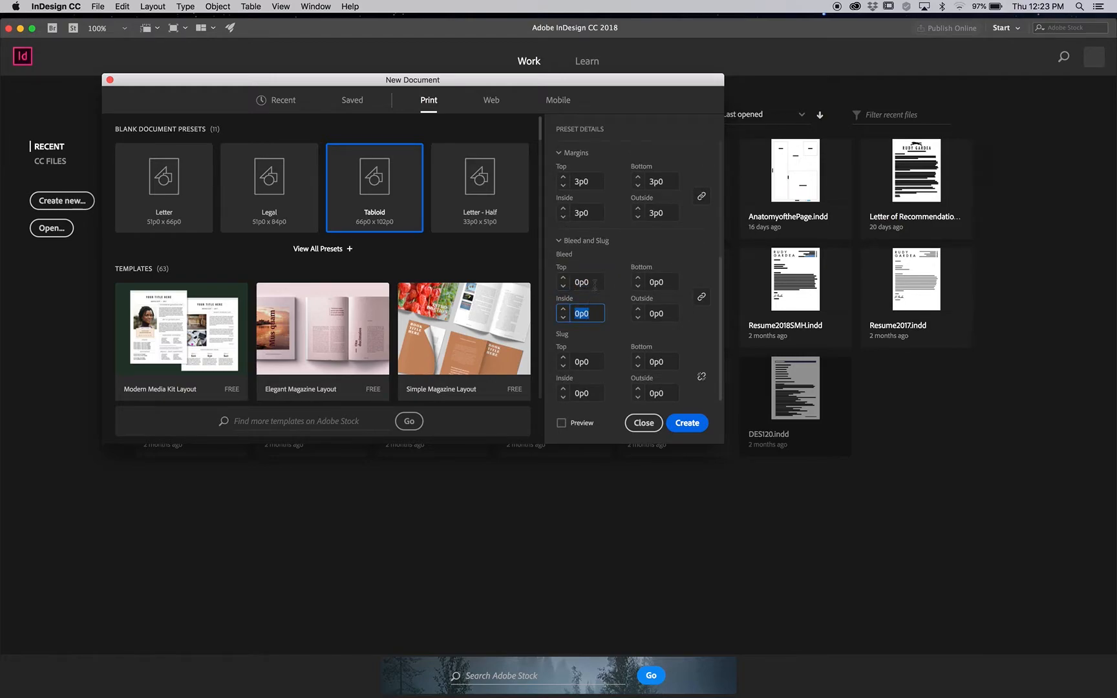
click(593, 283)
key(BackSpace)
key(Tab)
- Set the document to 2 columns and create it
scroll(635, 317, up, 3)
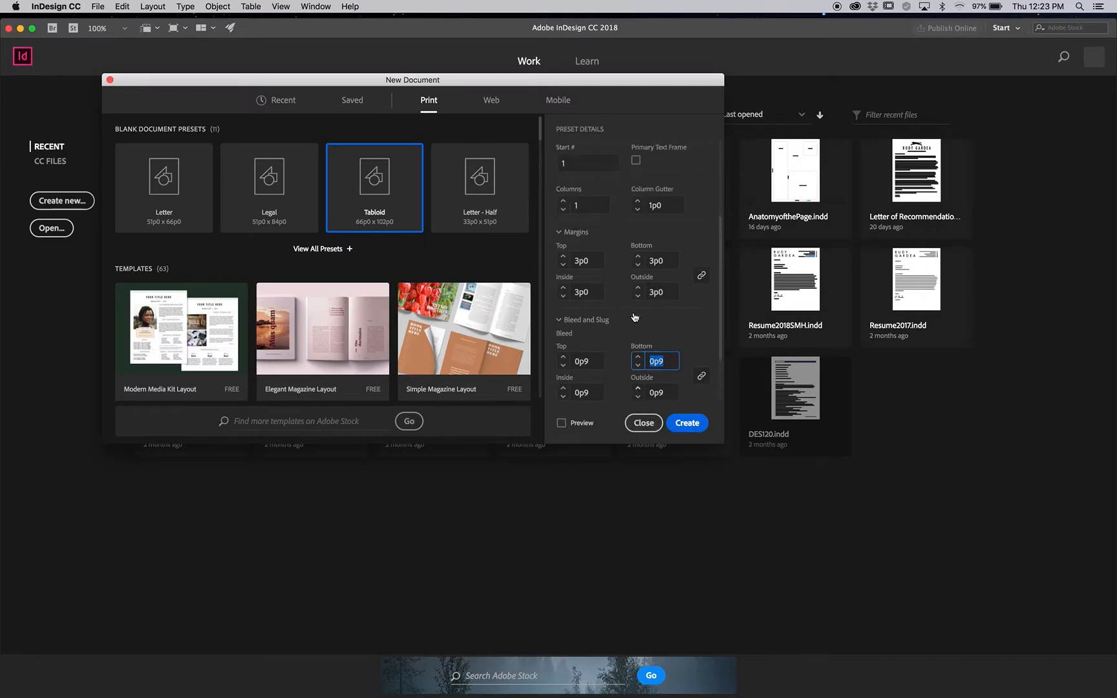
scroll(635, 316, up, 5)
scroll(592, 302, down, 1)
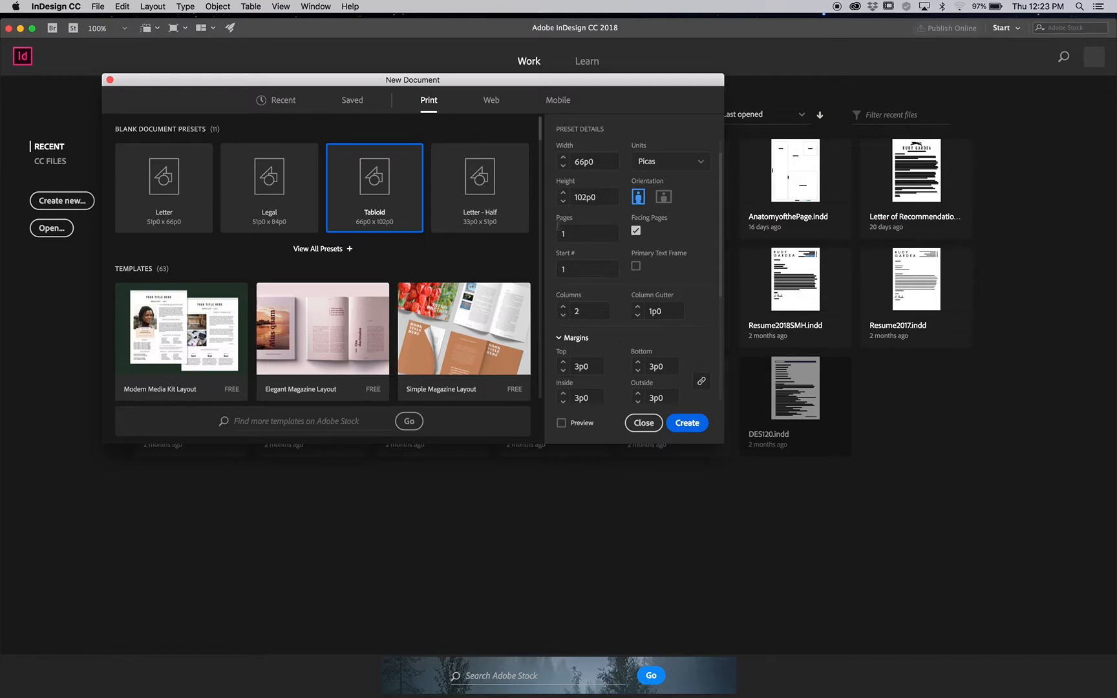
click(680, 421)
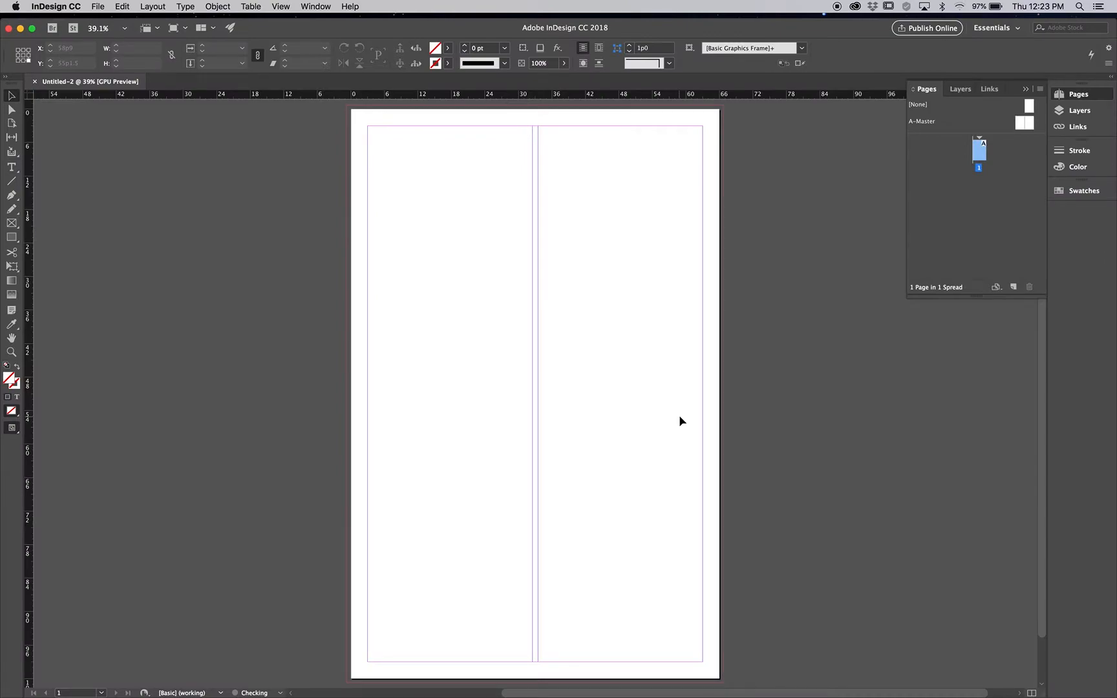
- On A-Master's left page, draw a rectangle frame about 33p6 by 103p6, covering the first column and extending to the outer bleed
click(13, 223)
click(12, 223)
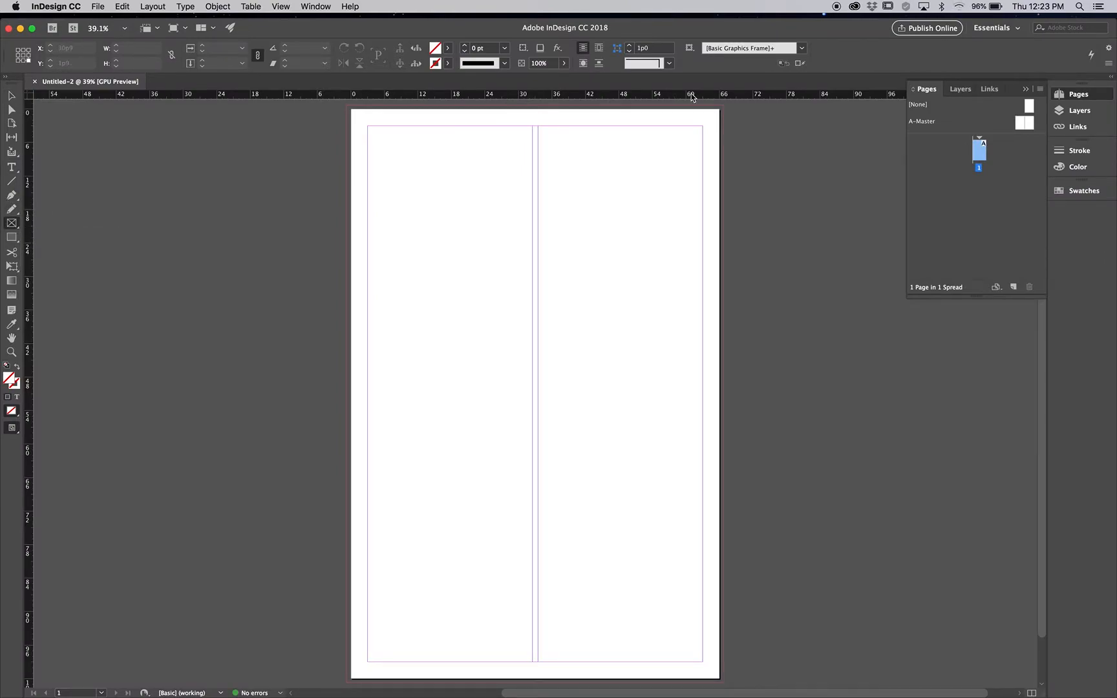
double_click(1022, 126)
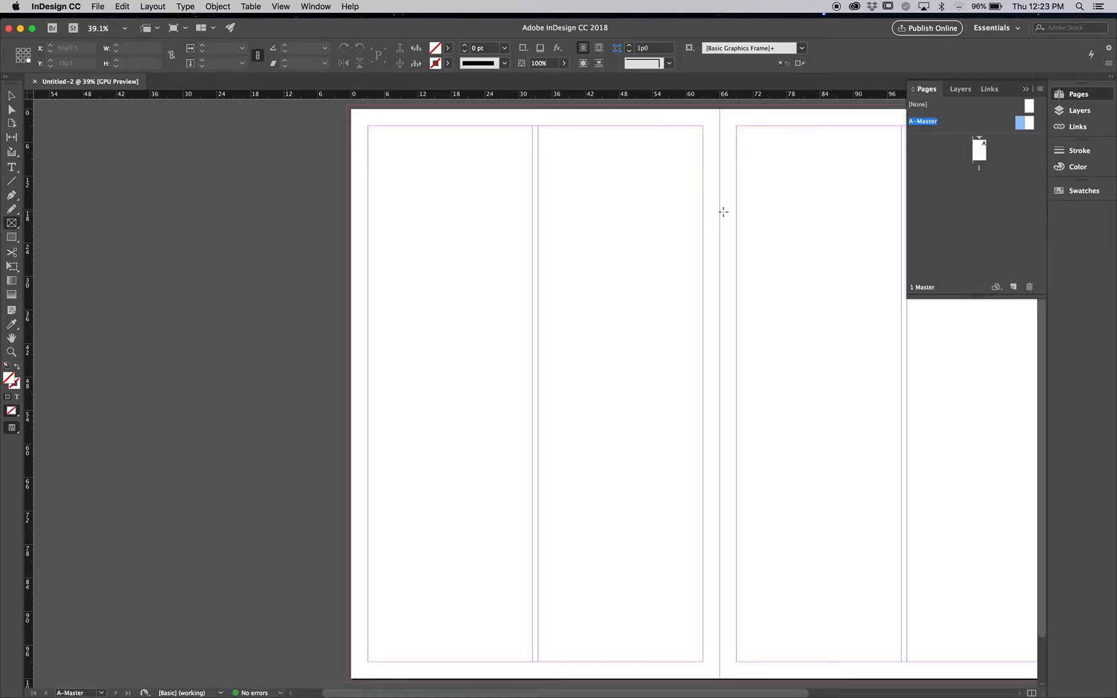
scroll(723, 211, right, 3)
scroll(724, 212, right, 1)
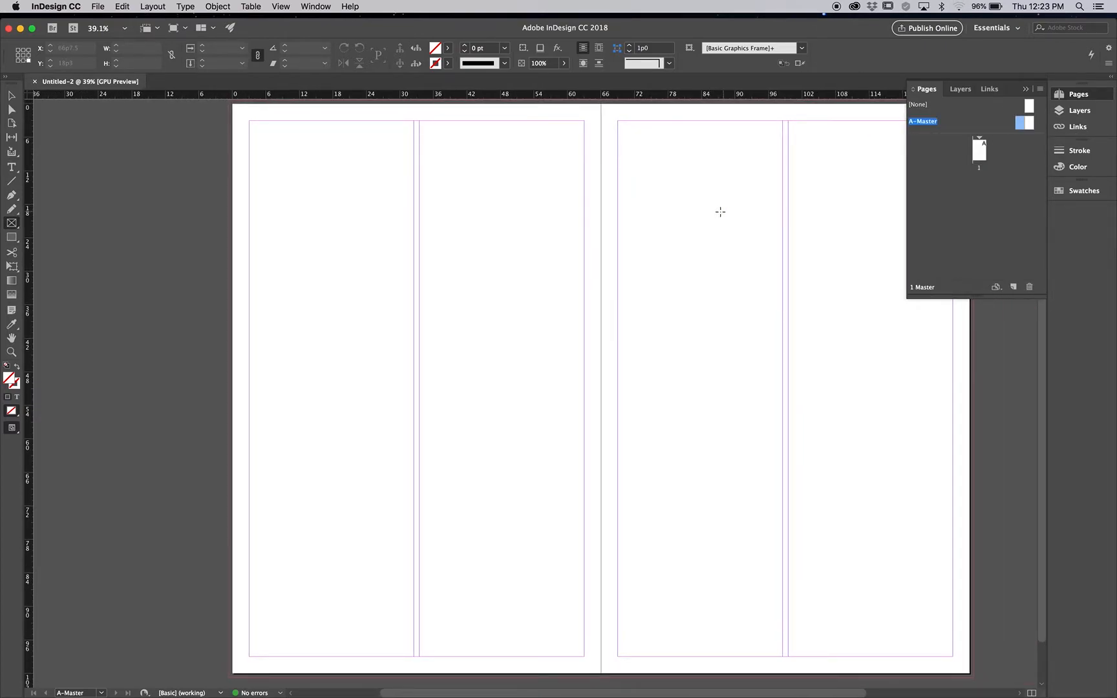
scroll(262, 111, right, 1)
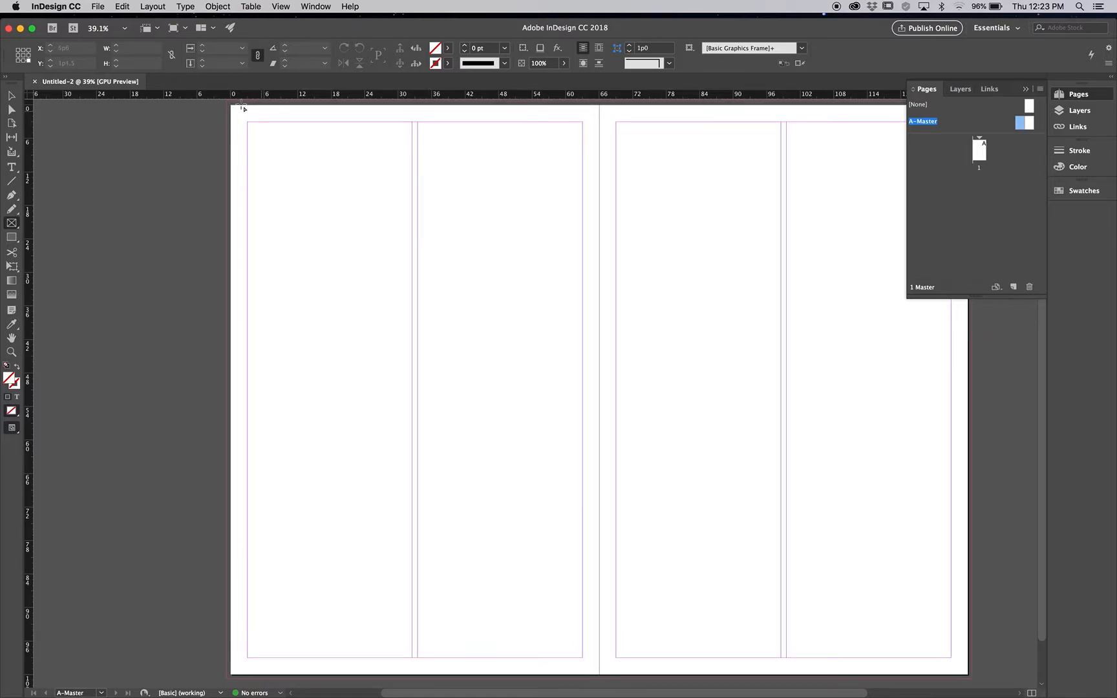
drag(224, 100, 414, 679)
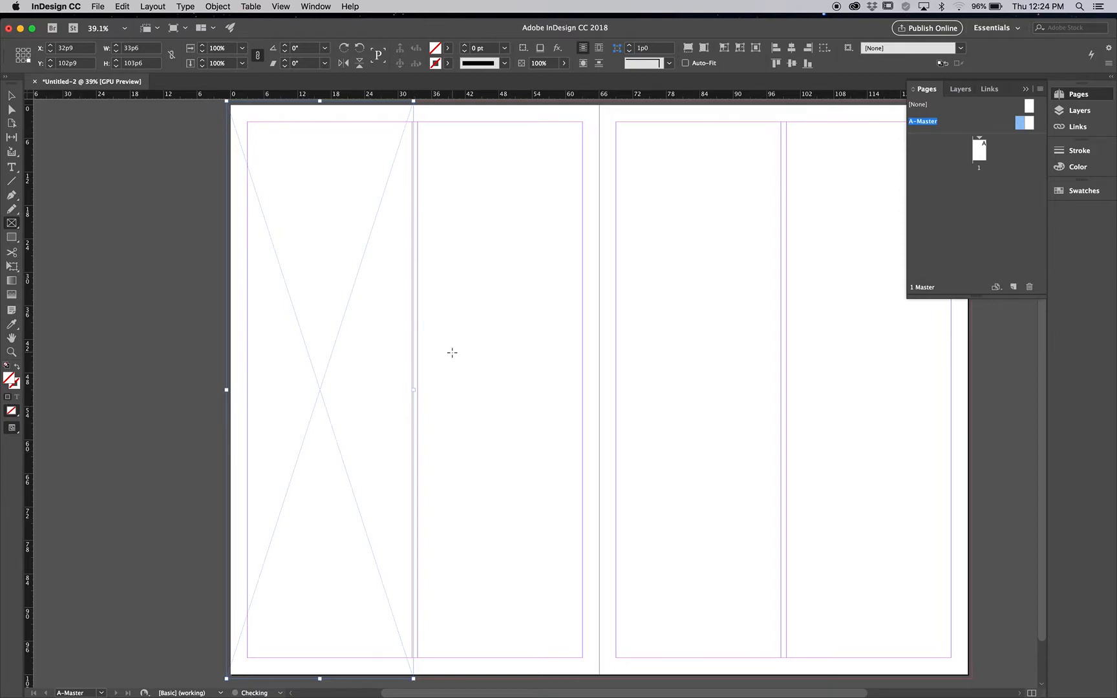
- Search the computer for "Jet" and place Jet.tif into the selected frame
click(98, 7)
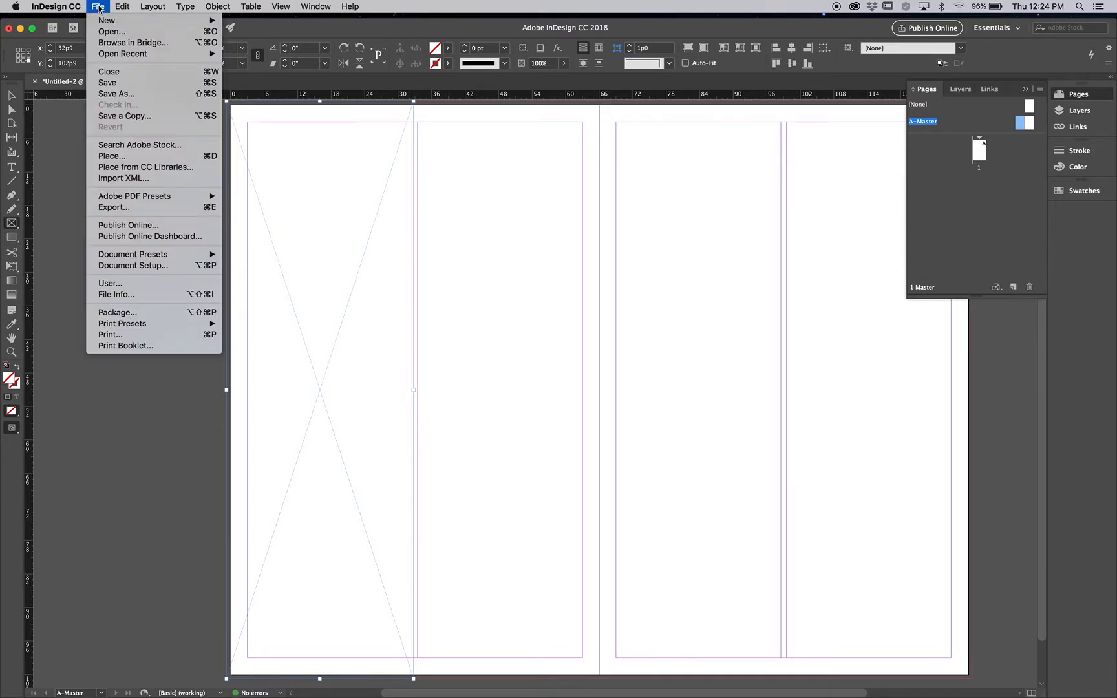
click(117, 154)
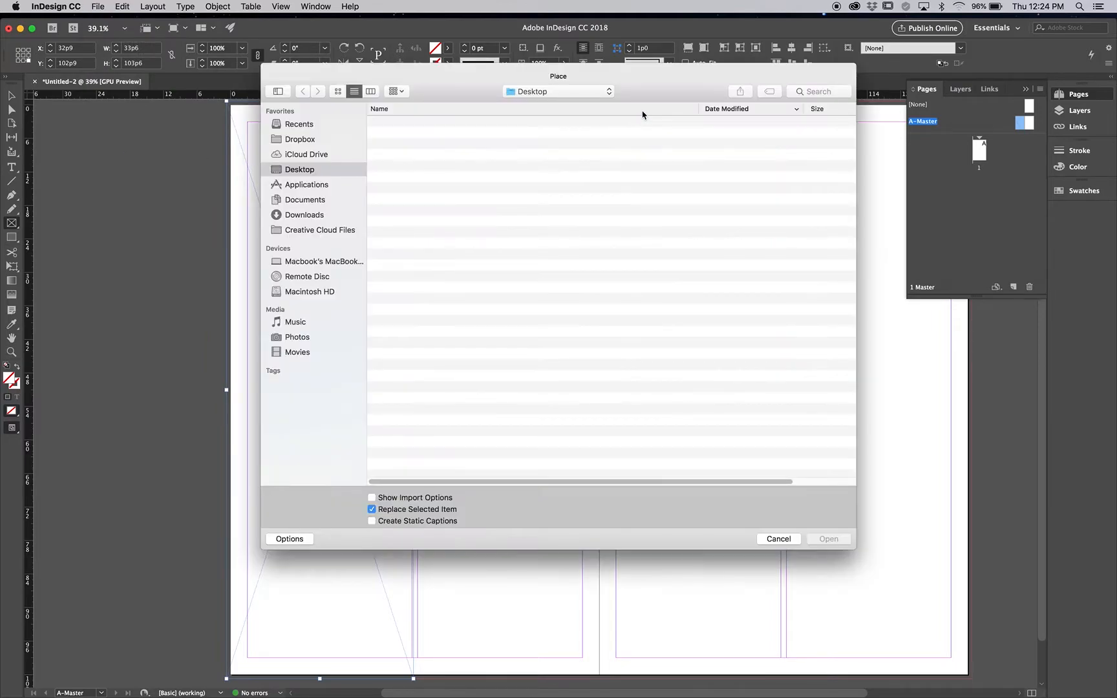
drag(766, 95, 640, 307)
click(685, 306)
text(Jet)
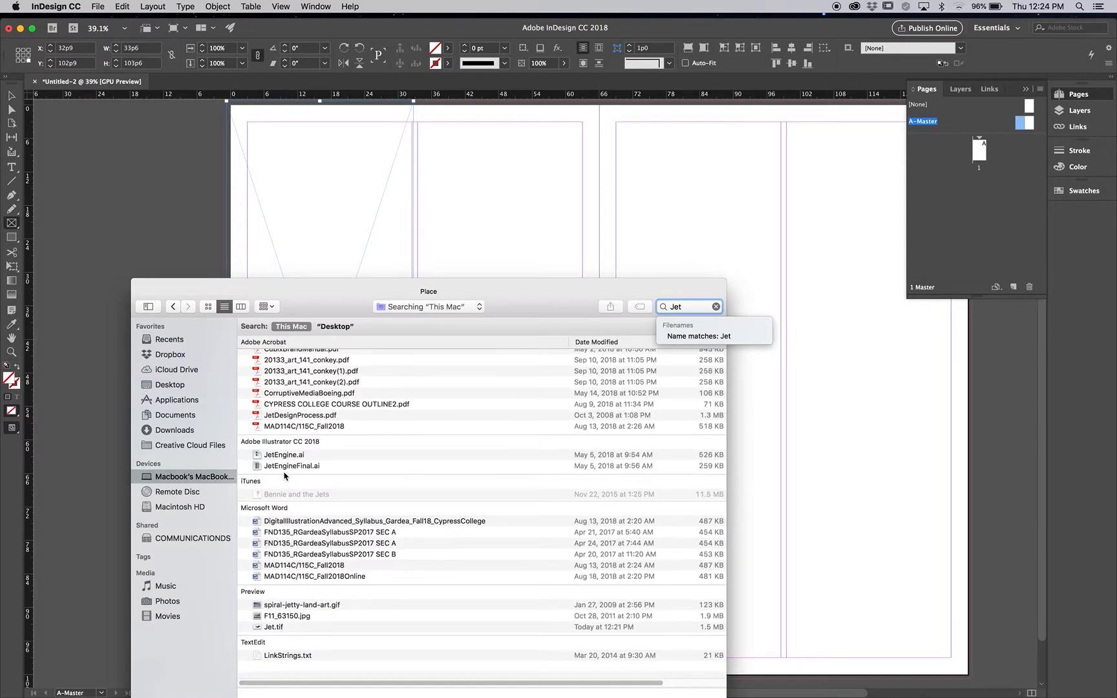
double_click(268, 634)
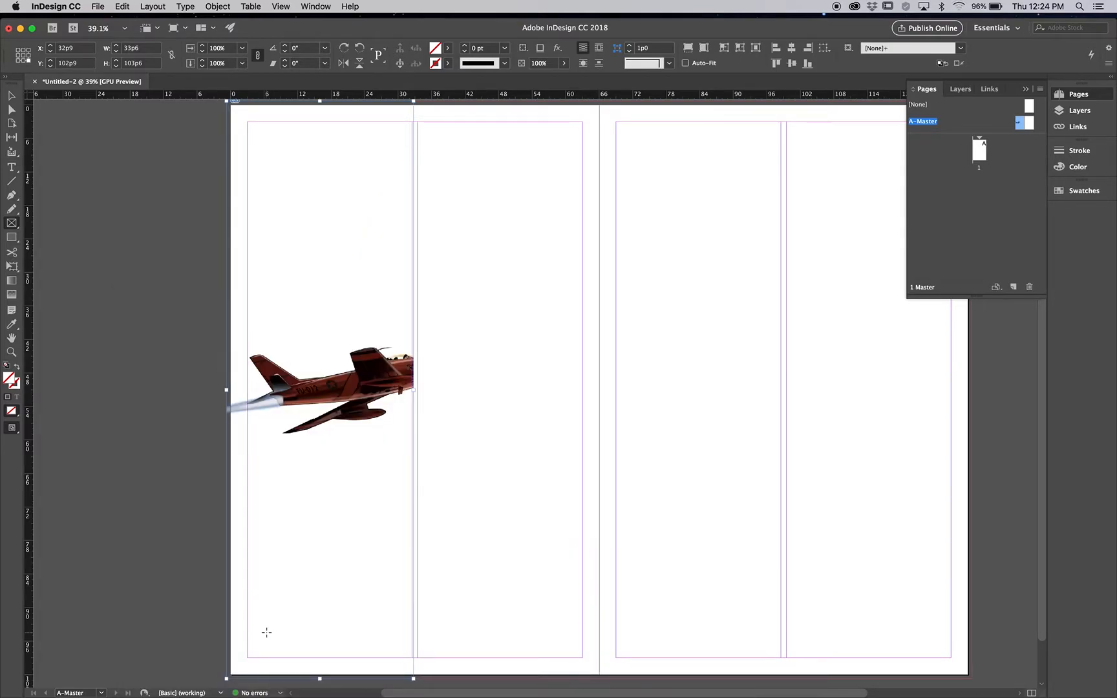
- Move the jet image upward inside its frame and set its rotation to 54°
click(11, 110)
click(291, 352)
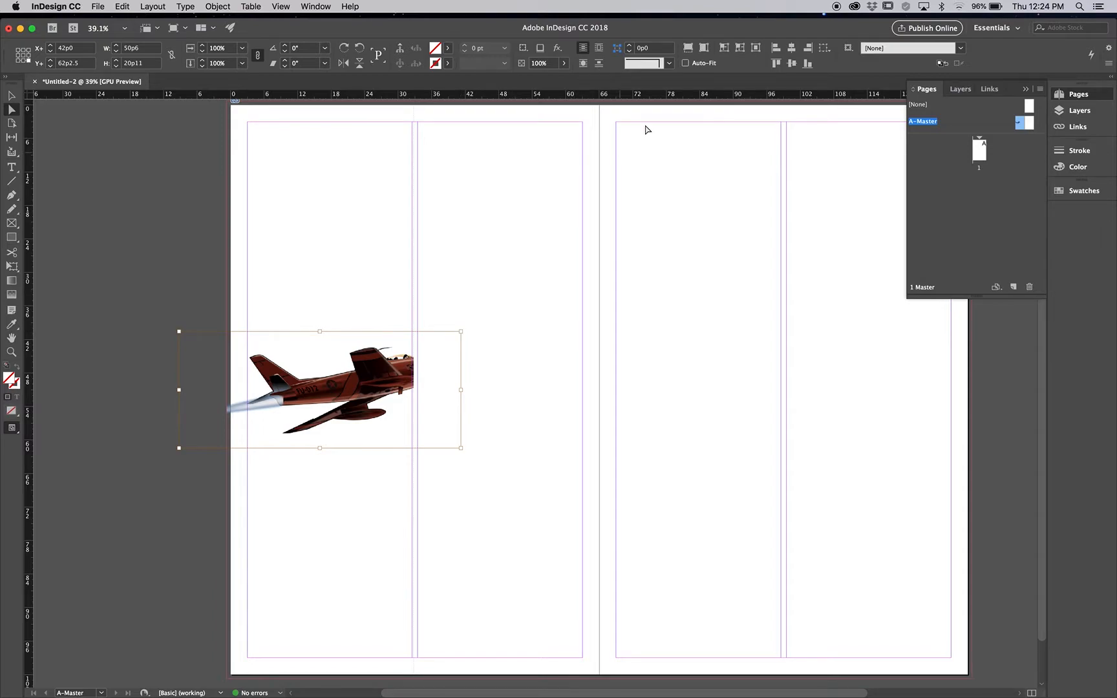
click(362, 53)
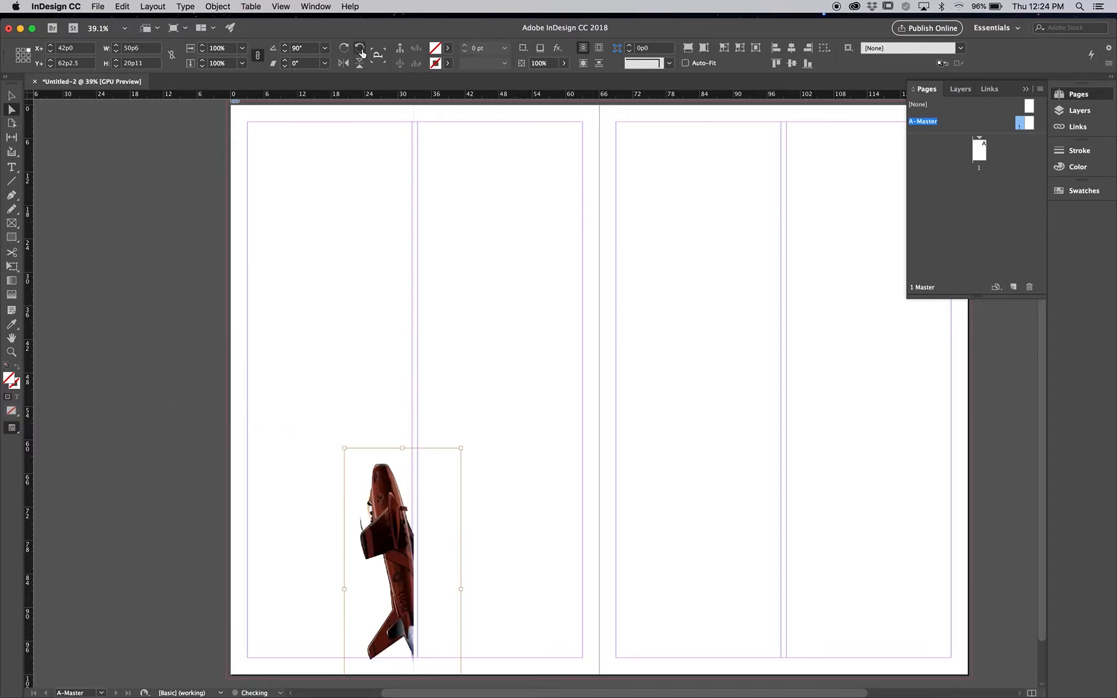
drag(371, 476, 278, 221)
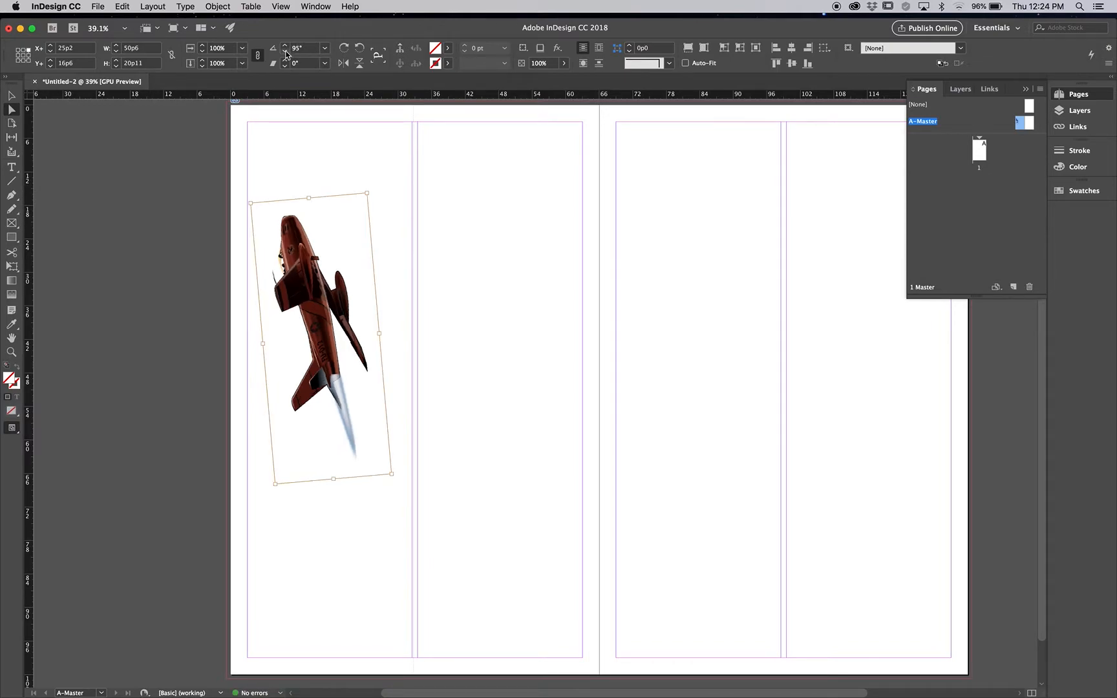
click(285, 55)
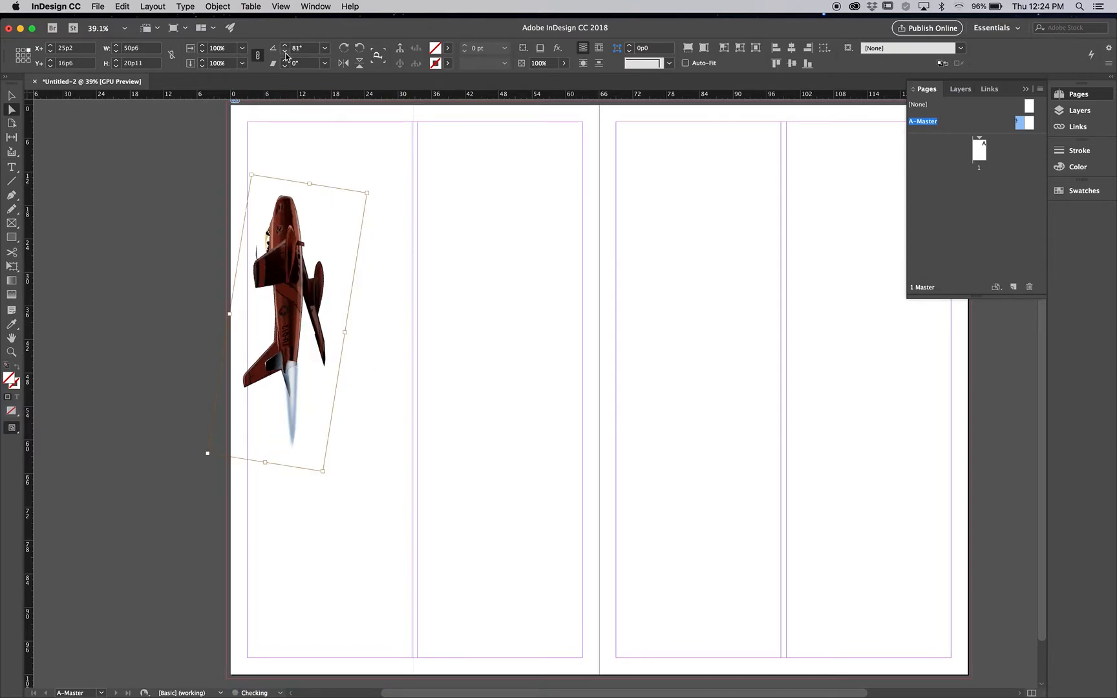
click(285, 54)
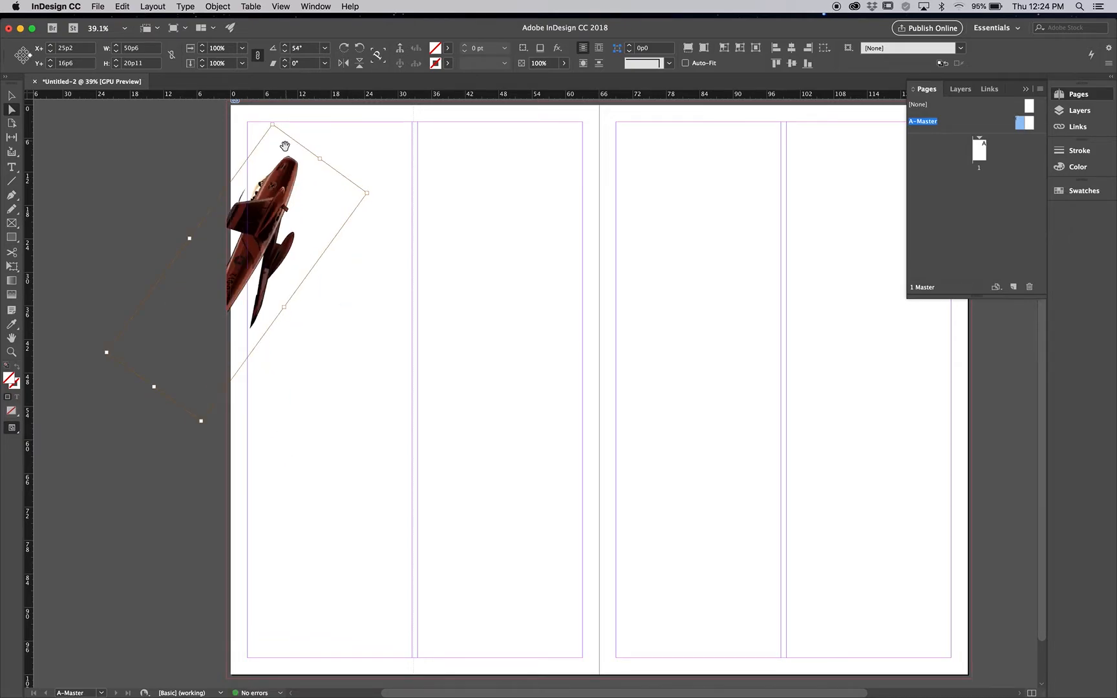
- Enlarge the jet image to about 194% and reposition it so its tail and exhaust lie inside the frame
drag(280, 188, 361, 172)
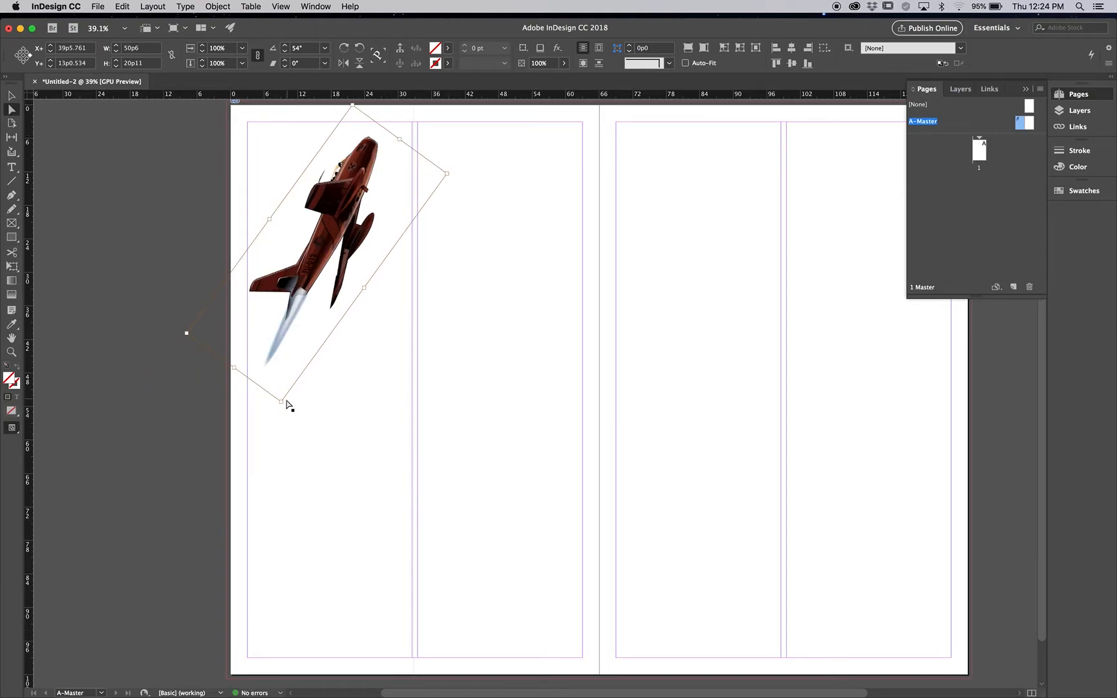
drag(281, 403, 184, 661)
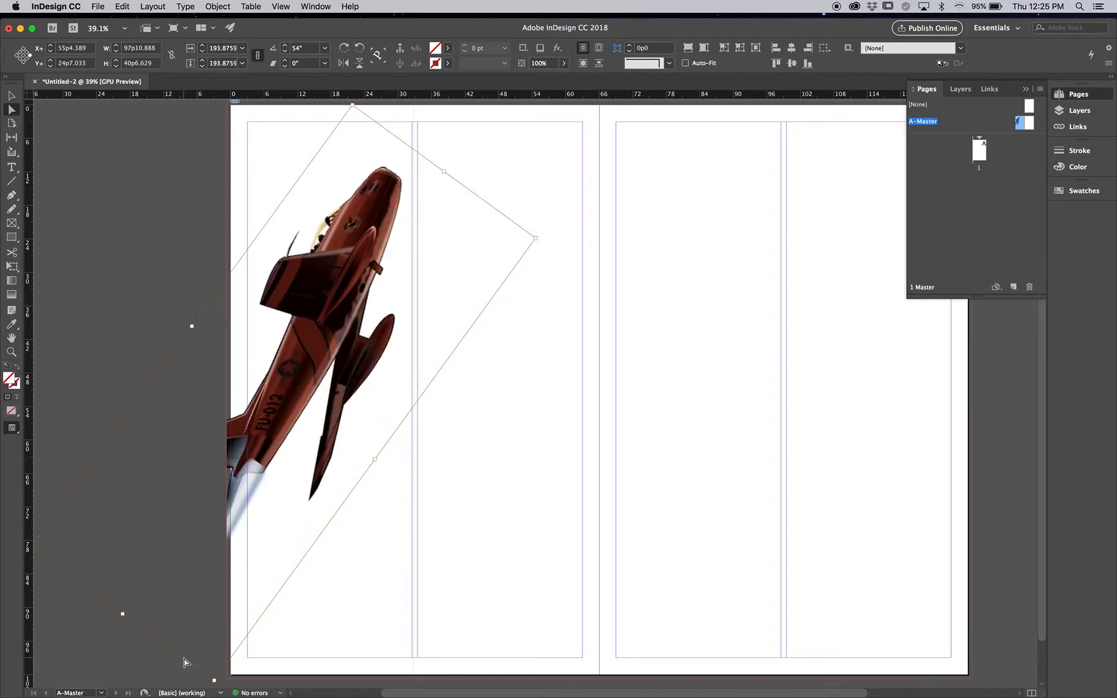
drag(310, 417, 347, 391)
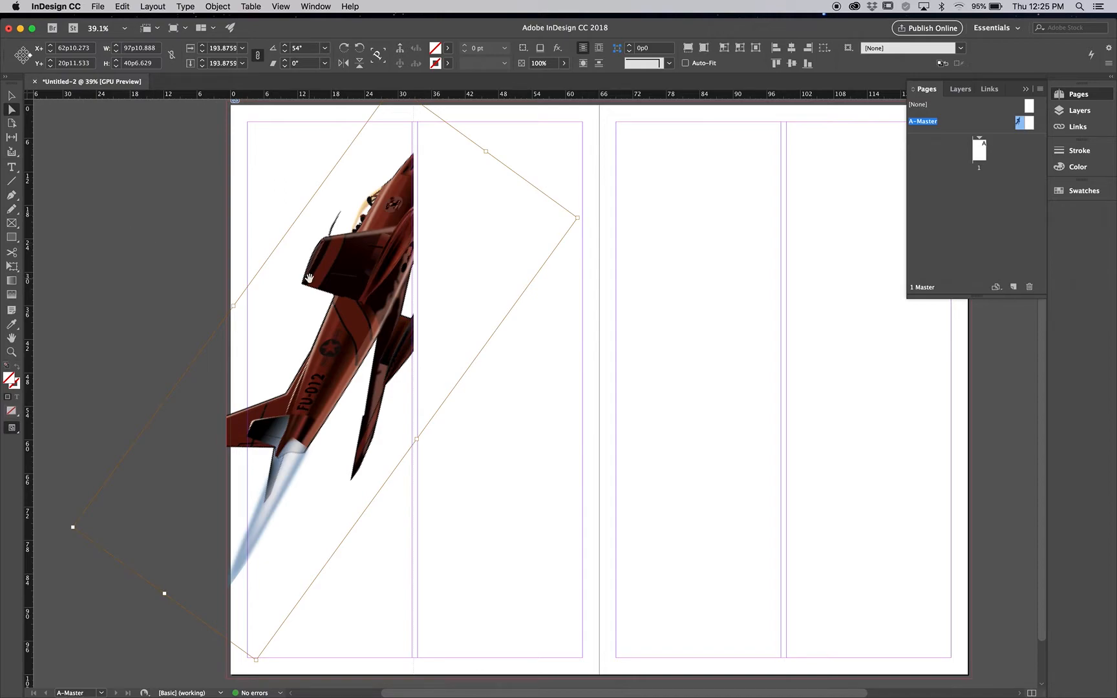
drag(326, 288, 361, 279)
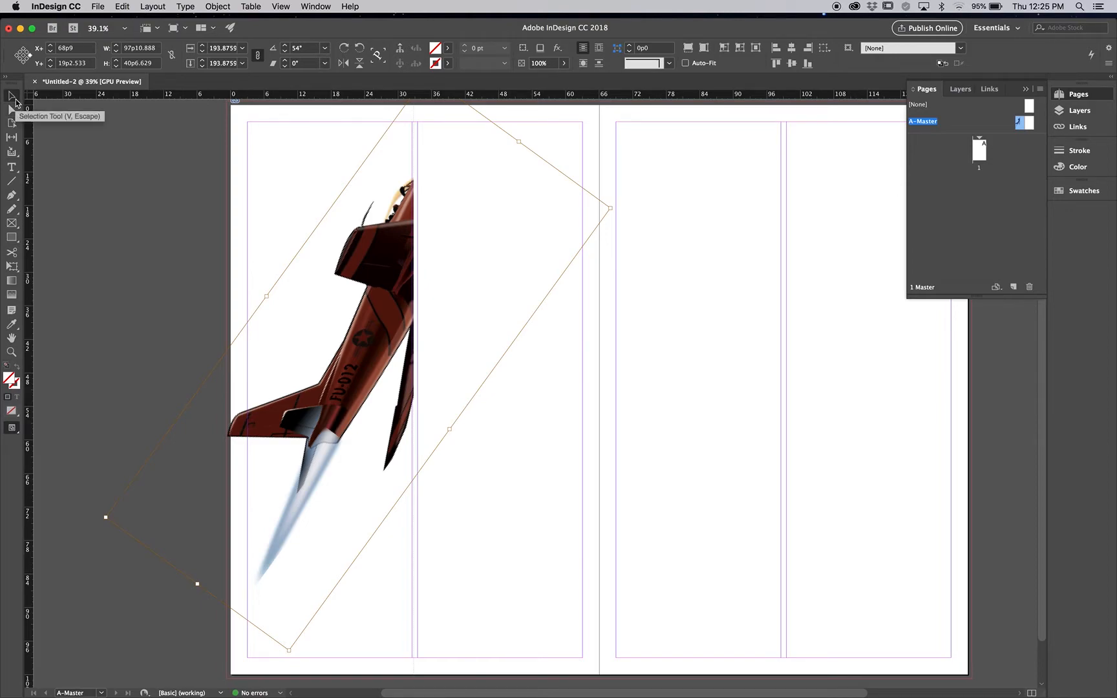
- Widen the jet's frame rightward to about 56p1.5, past the jet's nose in the second column
click(139, 148)
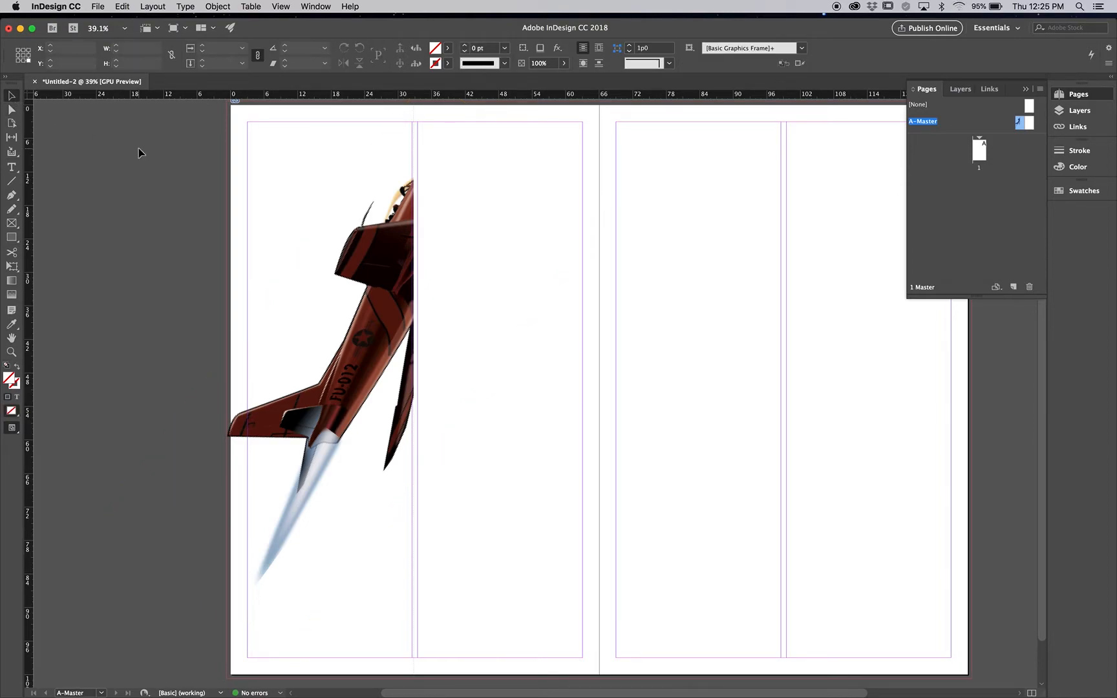
click(246, 169)
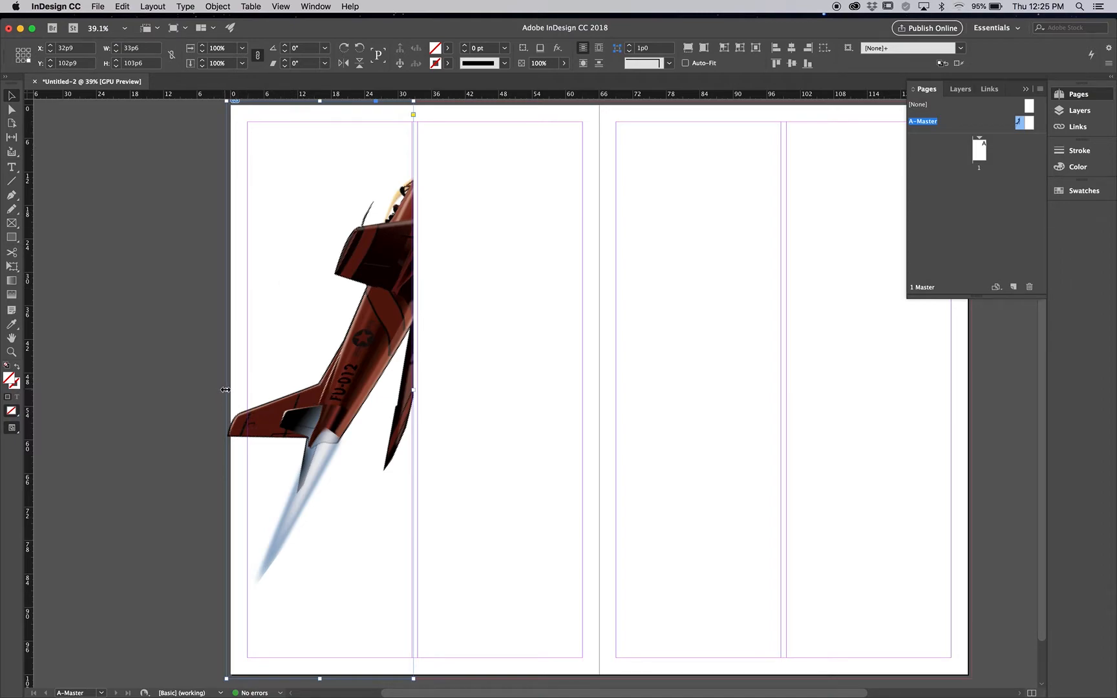
drag(413, 390, 539, 391)
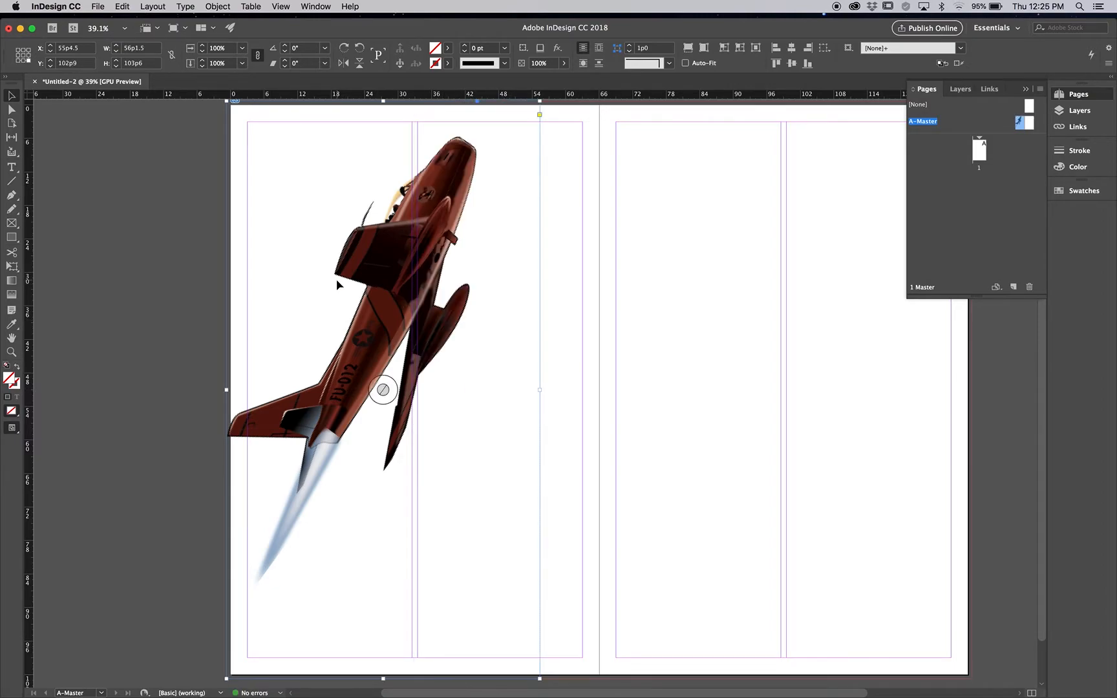
- Shift the jet image to the right inside its frame and set its rotation to 61°
click(12, 109)
click(359, 271)
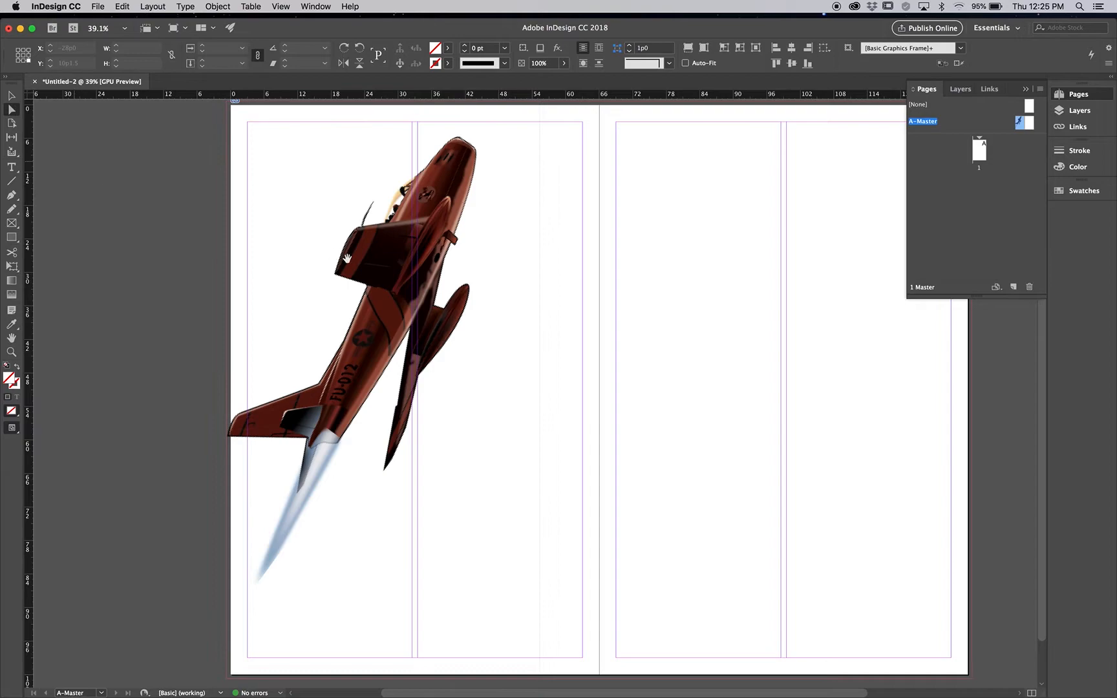
drag(369, 283, 406, 291)
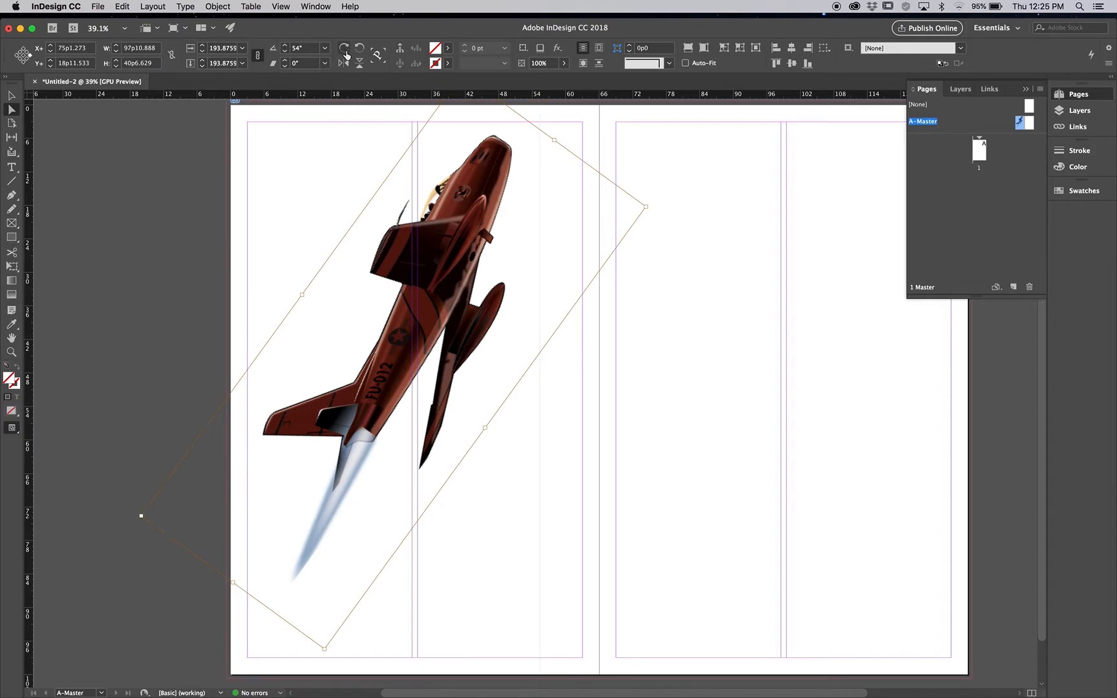
click(285, 51)
click(285, 51)
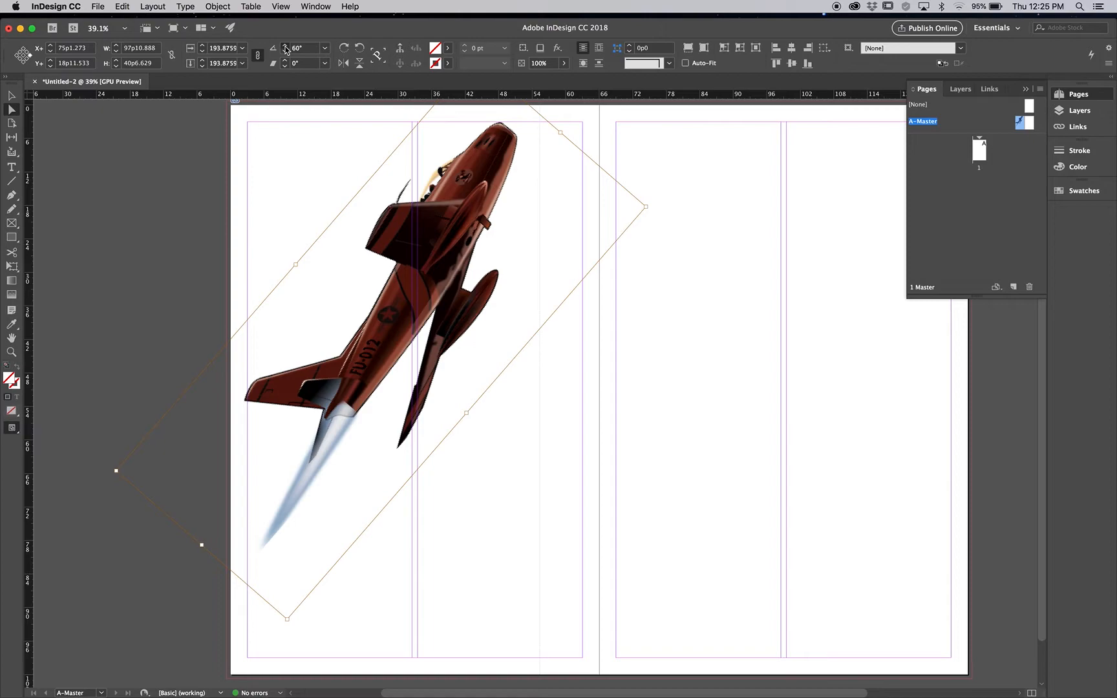
click(285, 46)
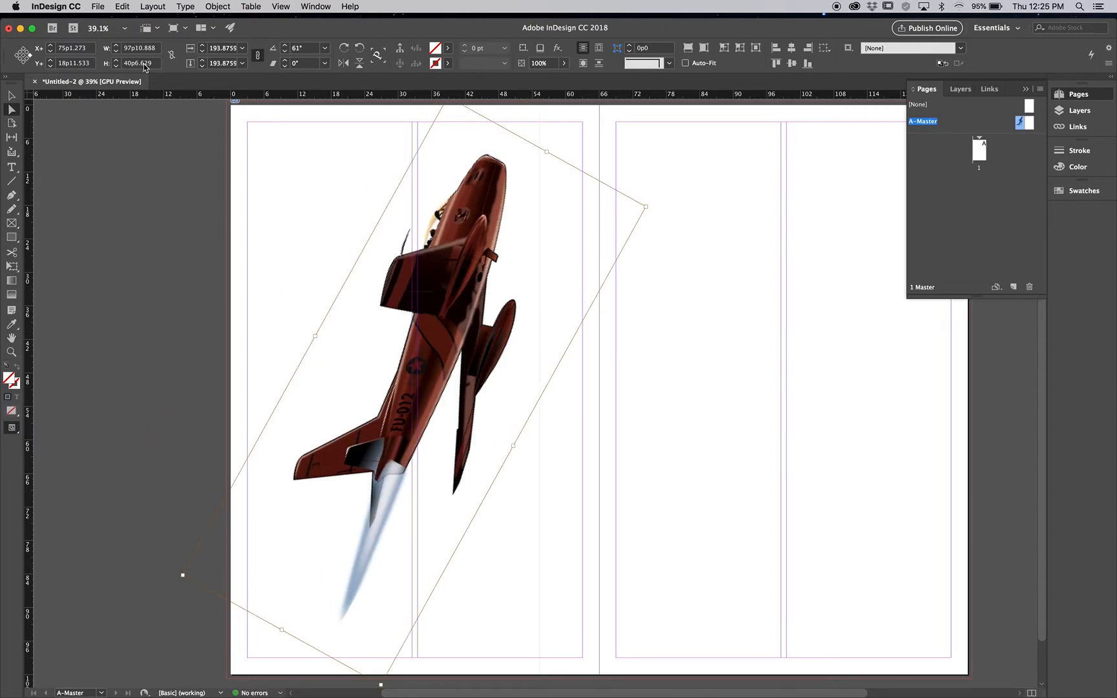
- Move the jet image back left and enlarge it to about 215%, with its exhaust reaching the page's bottom edge
click(12, 95)
click(12, 110)
click(126, 179)
drag(417, 274, 383, 272)
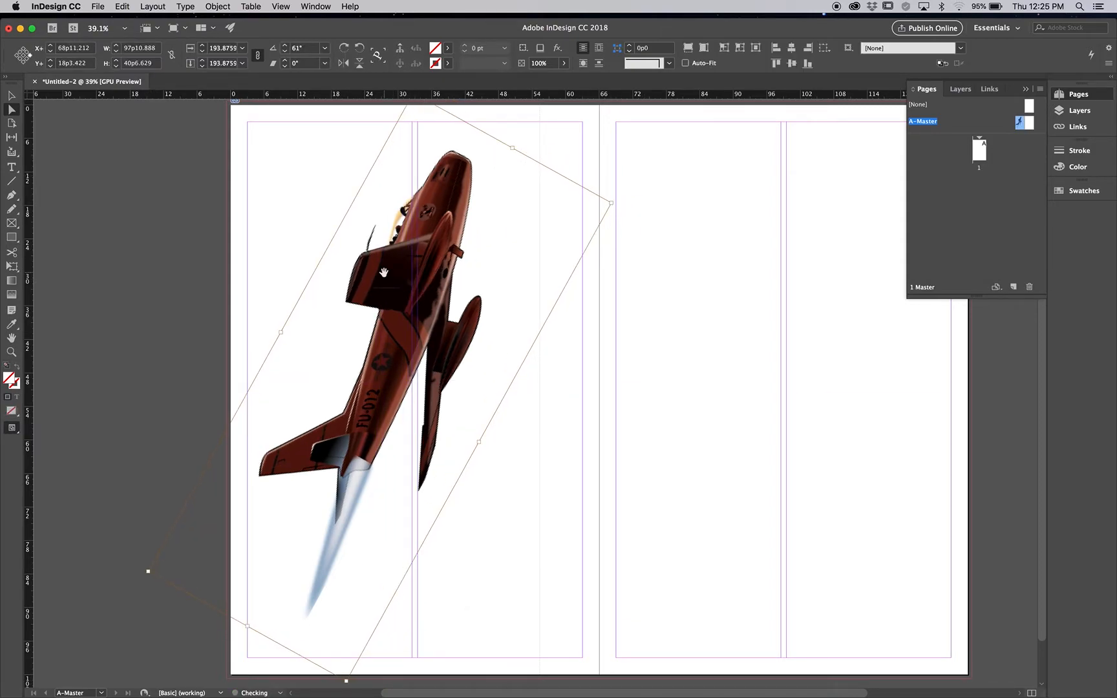
scroll(459, 412, down, 3)
scroll(458, 412, left, 1)
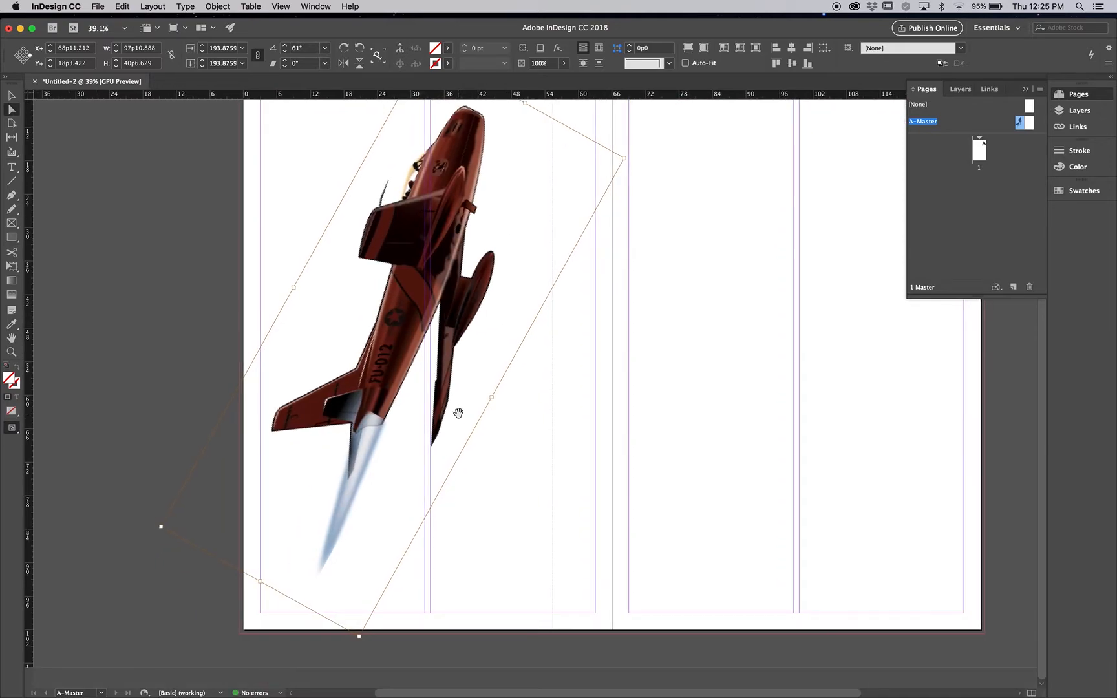
drag(359, 635, 364, 687)
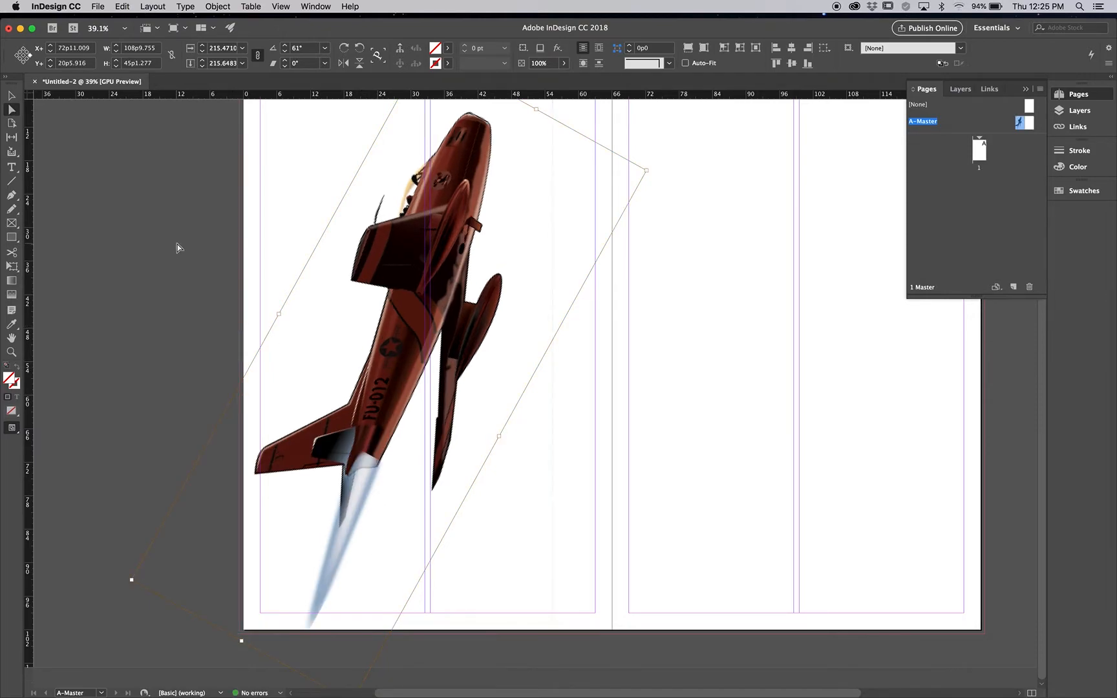
click(104, 165)
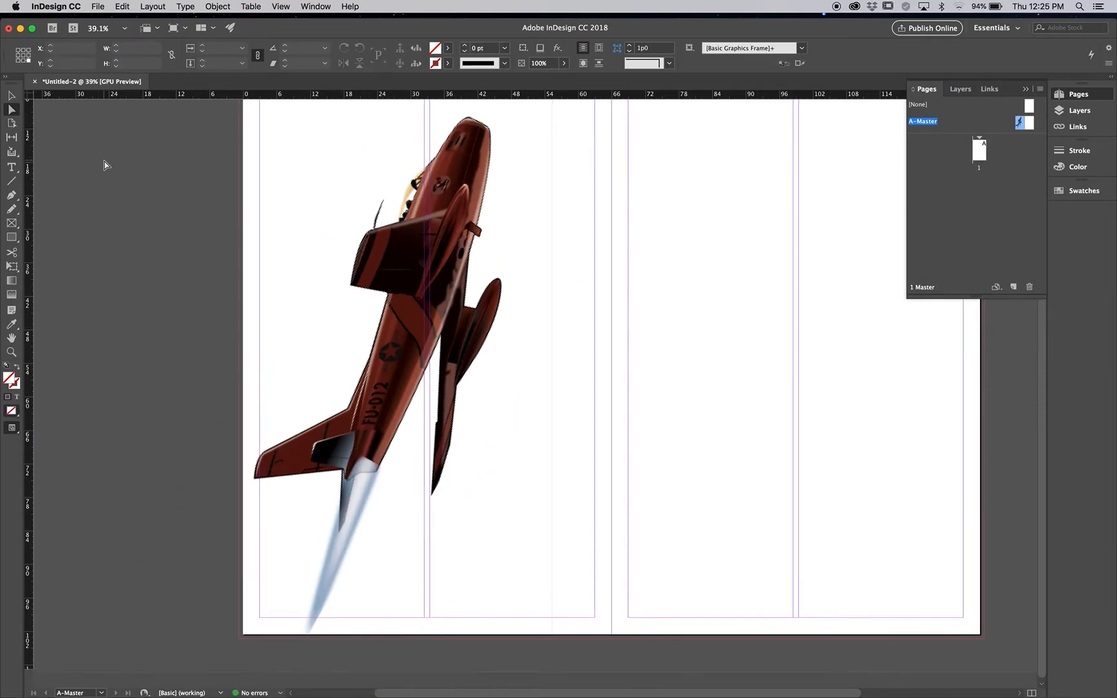
- Move the jet image slightly upward inside its frame so its exhaust ends above the page's bottom edge
scroll(106, 165, up, 3)
click(305, 289)
drag(370, 308, 368, 278)
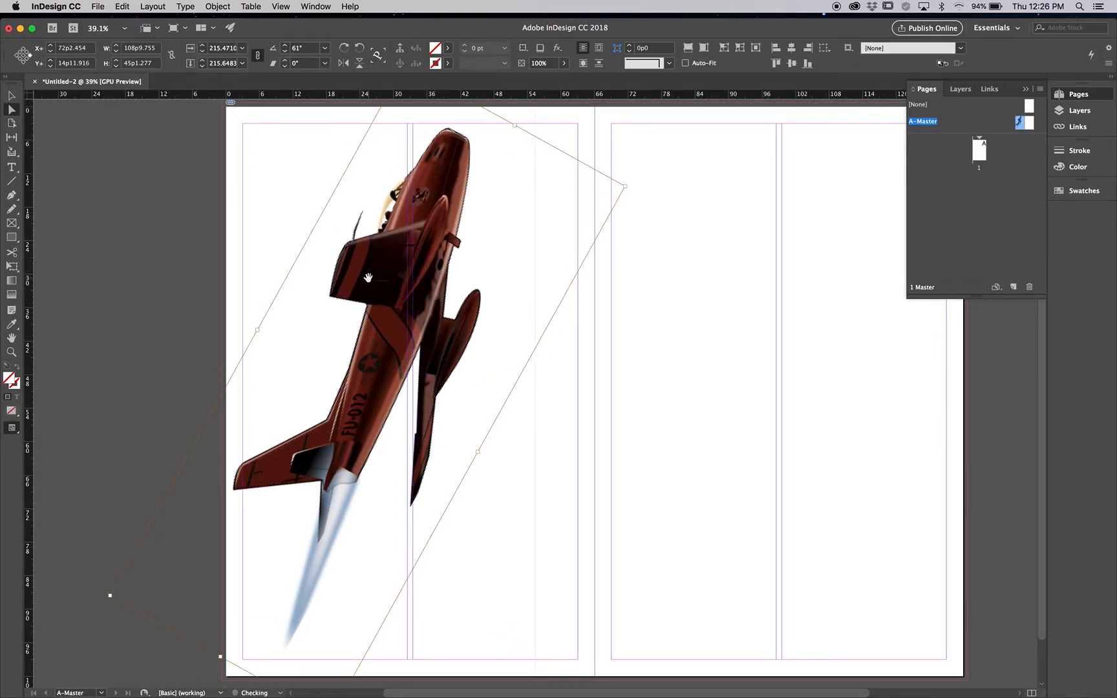
- Draw a text frame filling the left page's margins, about 60p0 by 96p0, and fill it with placeholder text
click(15, 168)
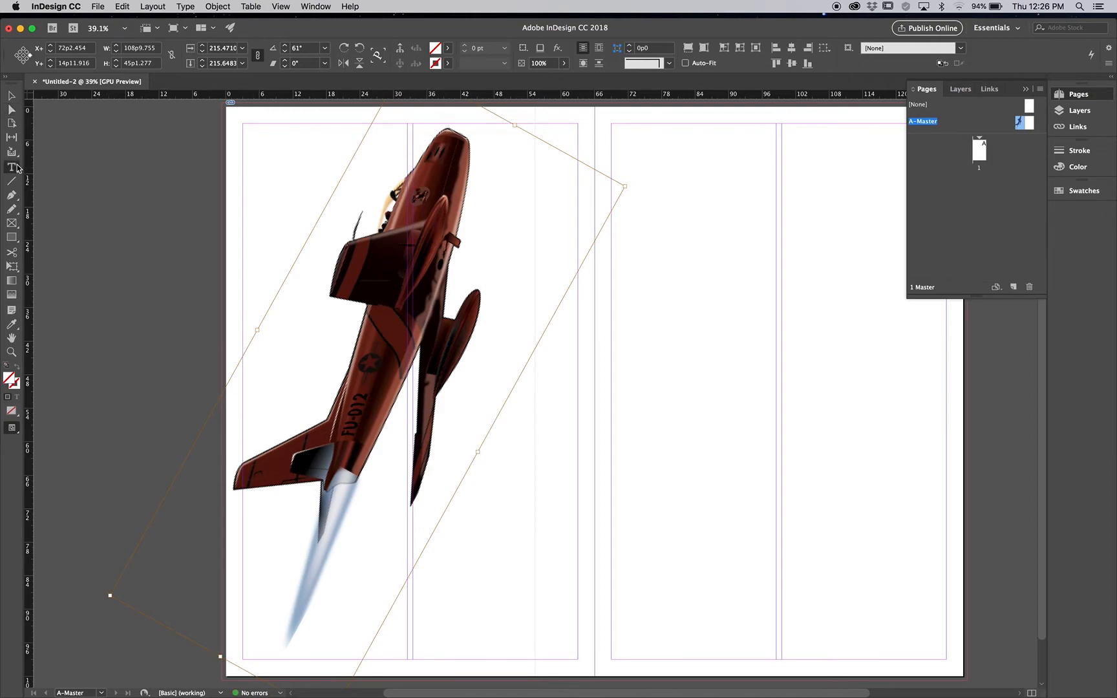
click(160, 182)
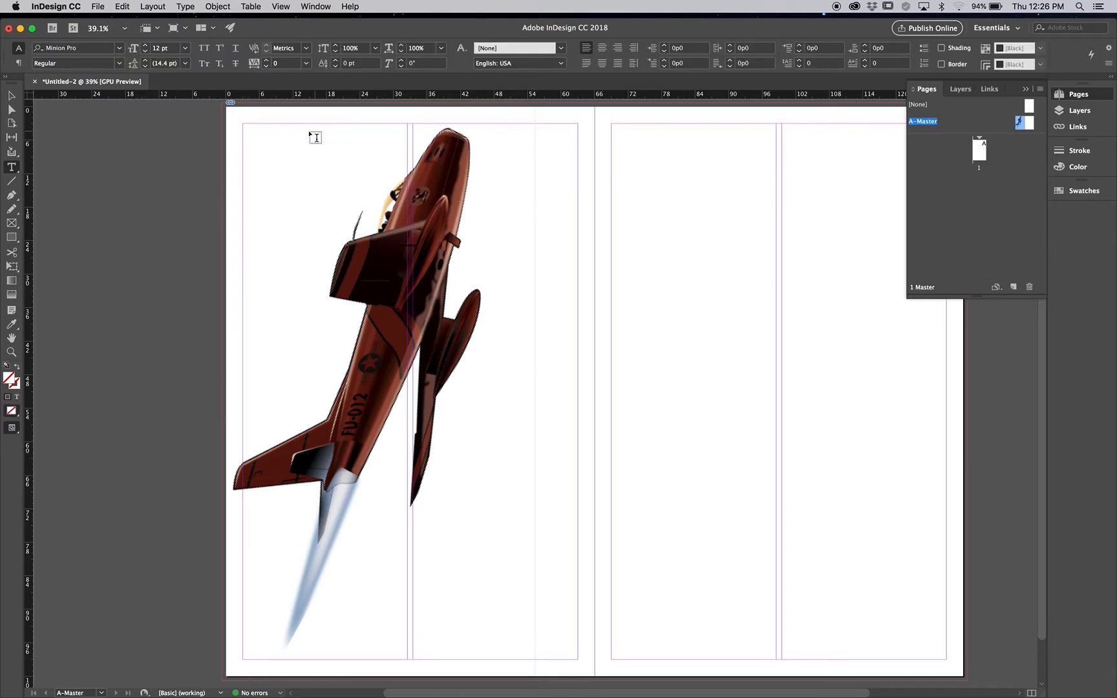
drag(243, 124, 578, 657)
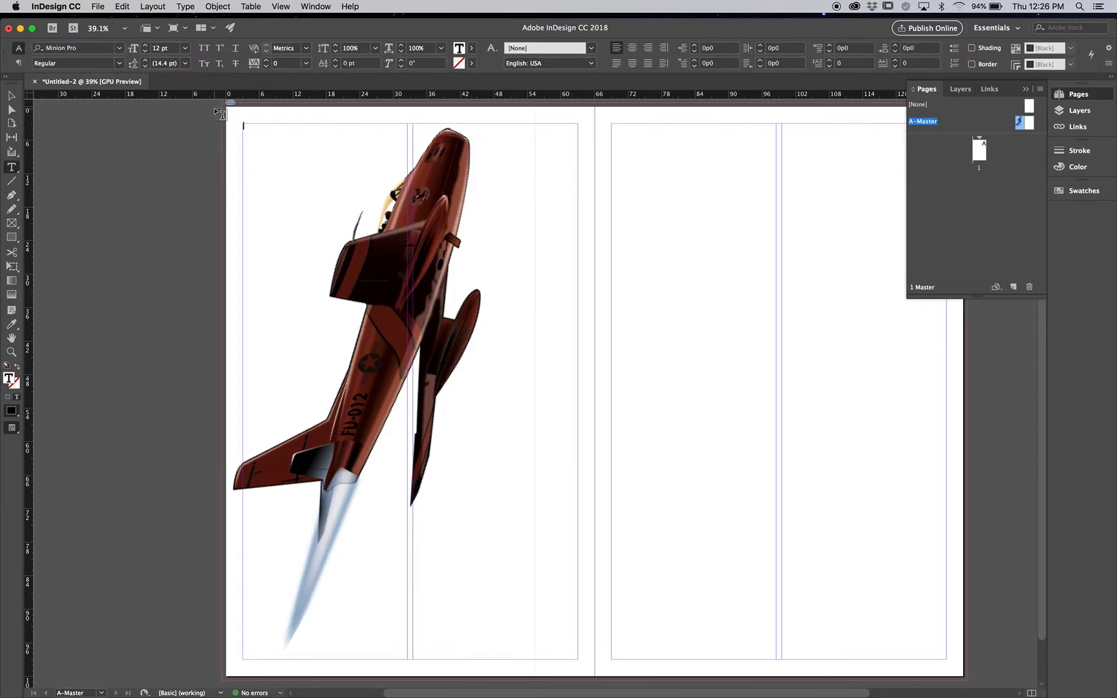
click(152, 6)
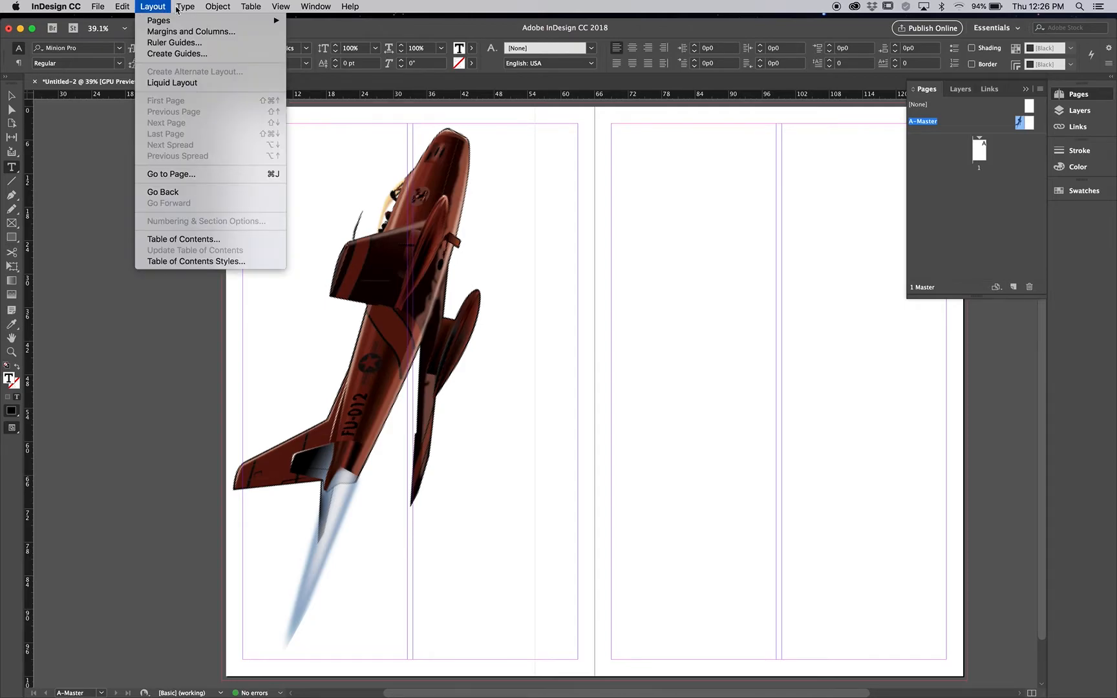
mouse_move(181, 8)
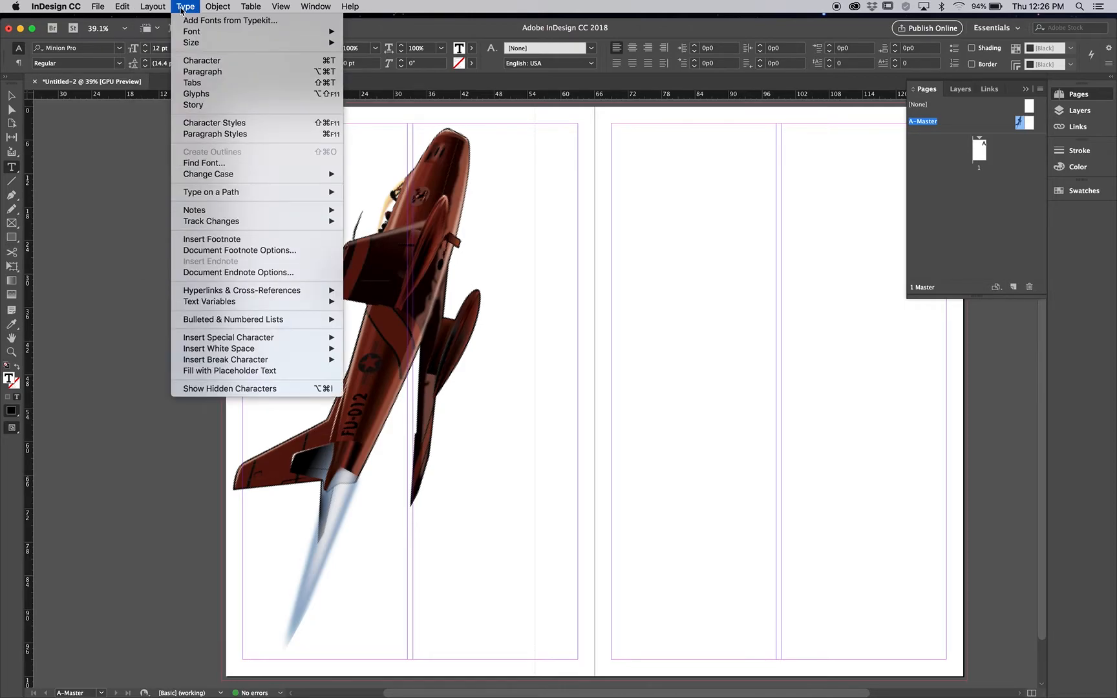
click(215, 372)
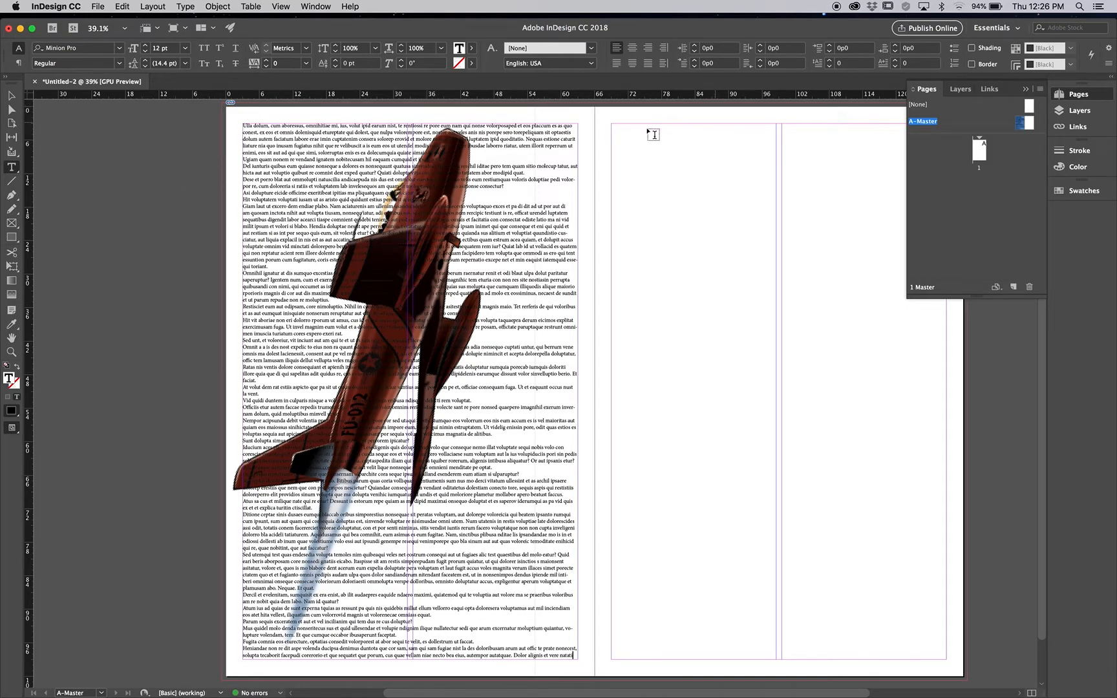
- Send the left page's text frame to the back, behind the jet
right_click(532, 205)
mouse_move(560, 381)
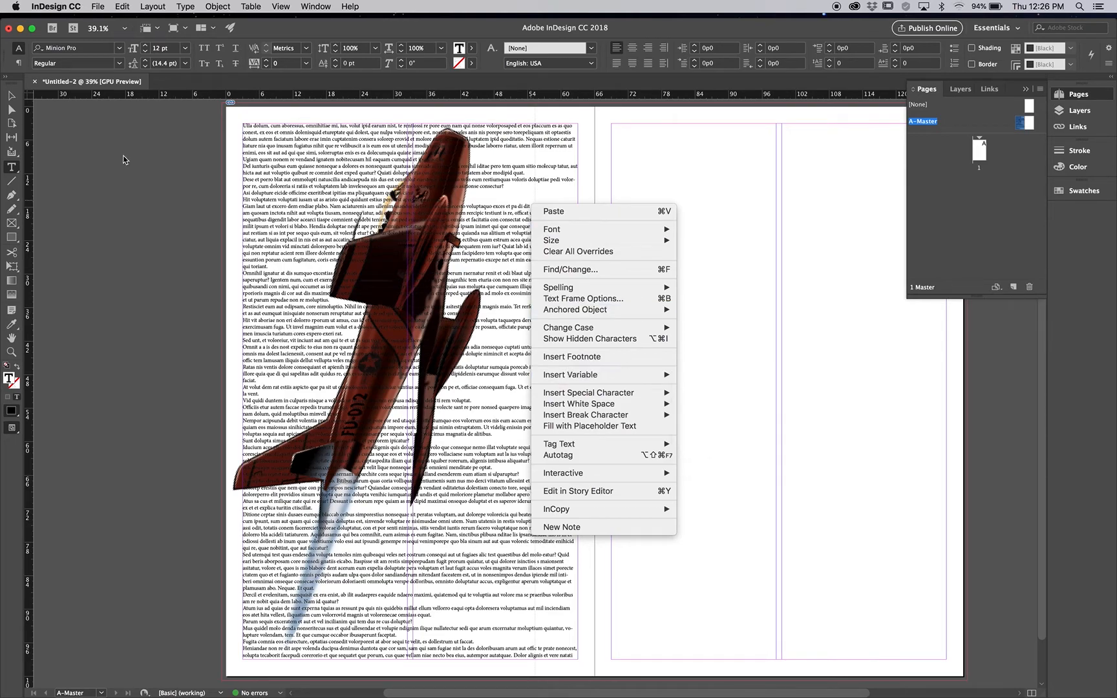
click(12, 96)
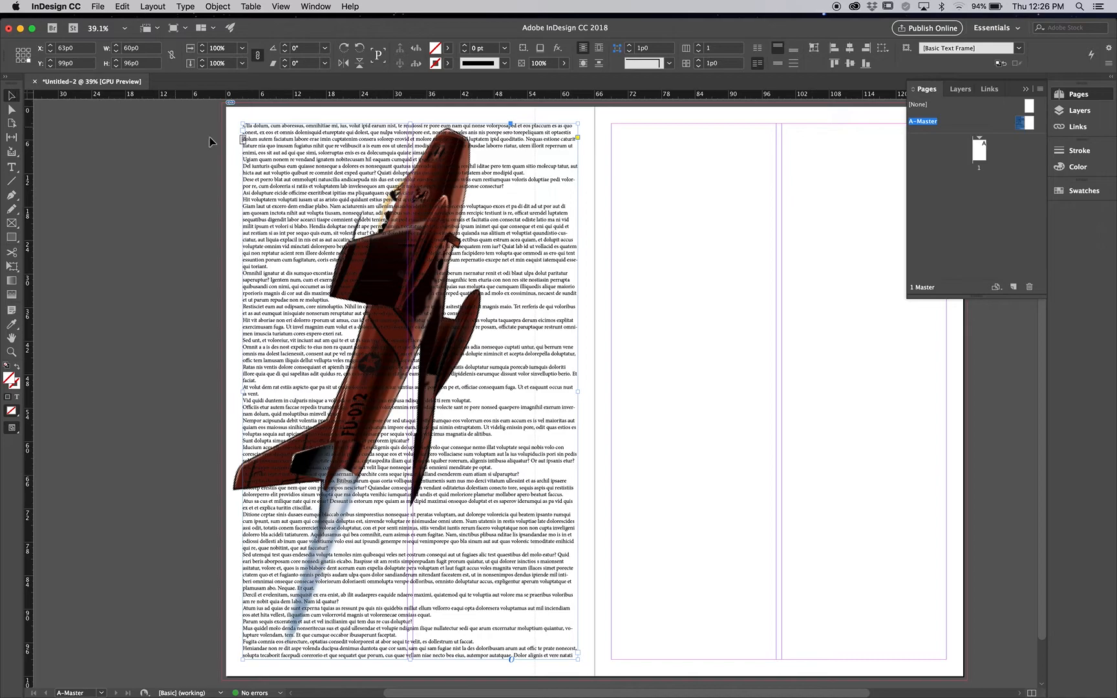
right_click(270, 166)
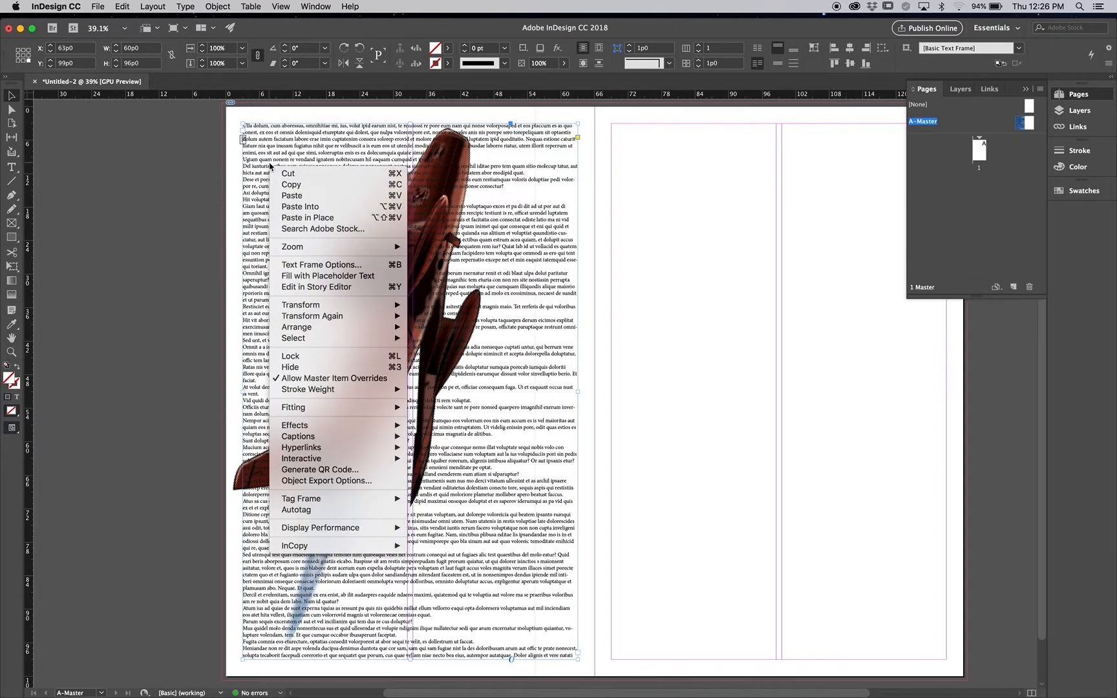
mouse_move(381, 327)
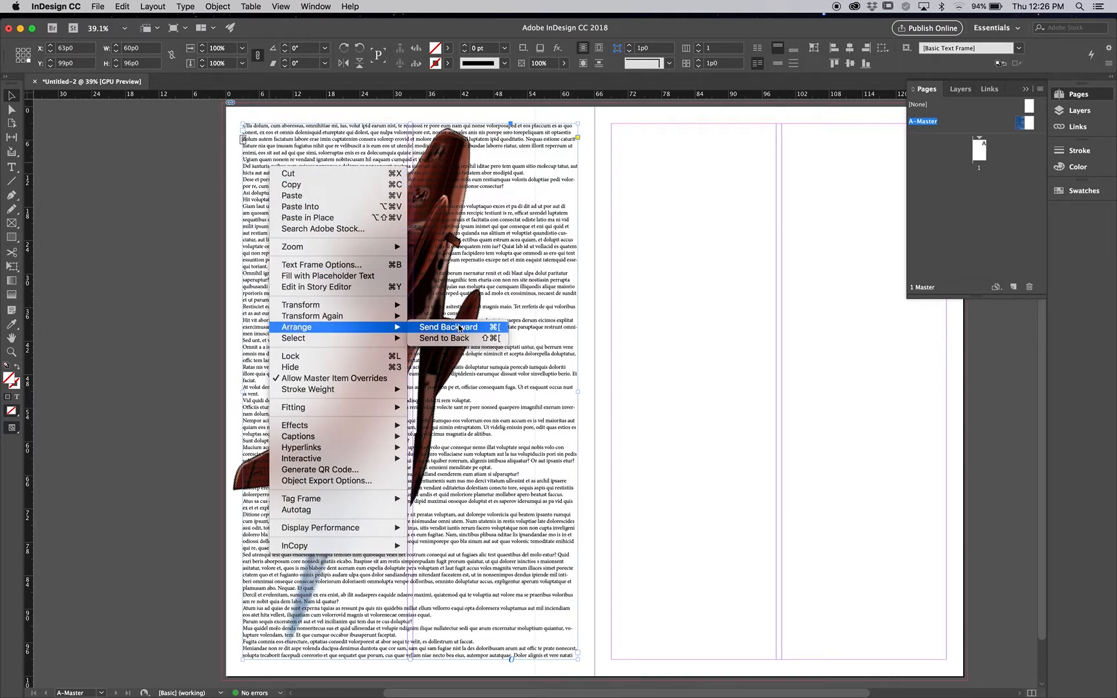
click(455, 340)
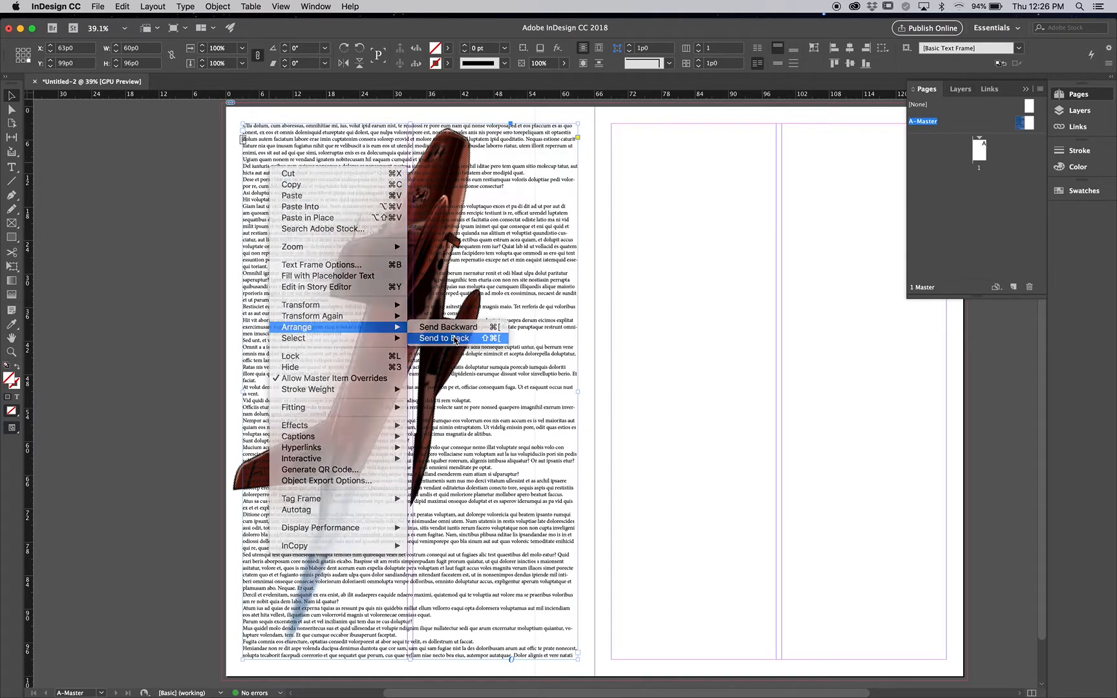
click(183, 297)
- Make the text wrap around the jet's object shape, using Alpha Channel as the contour type
click(397, 274)
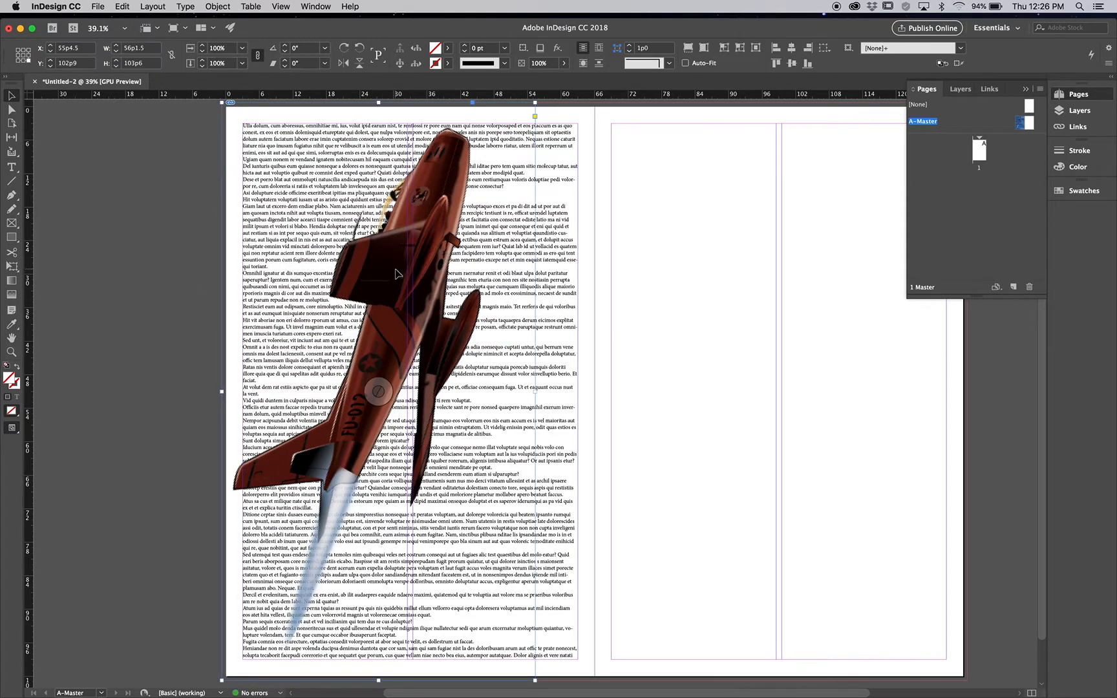
click(317, 7)
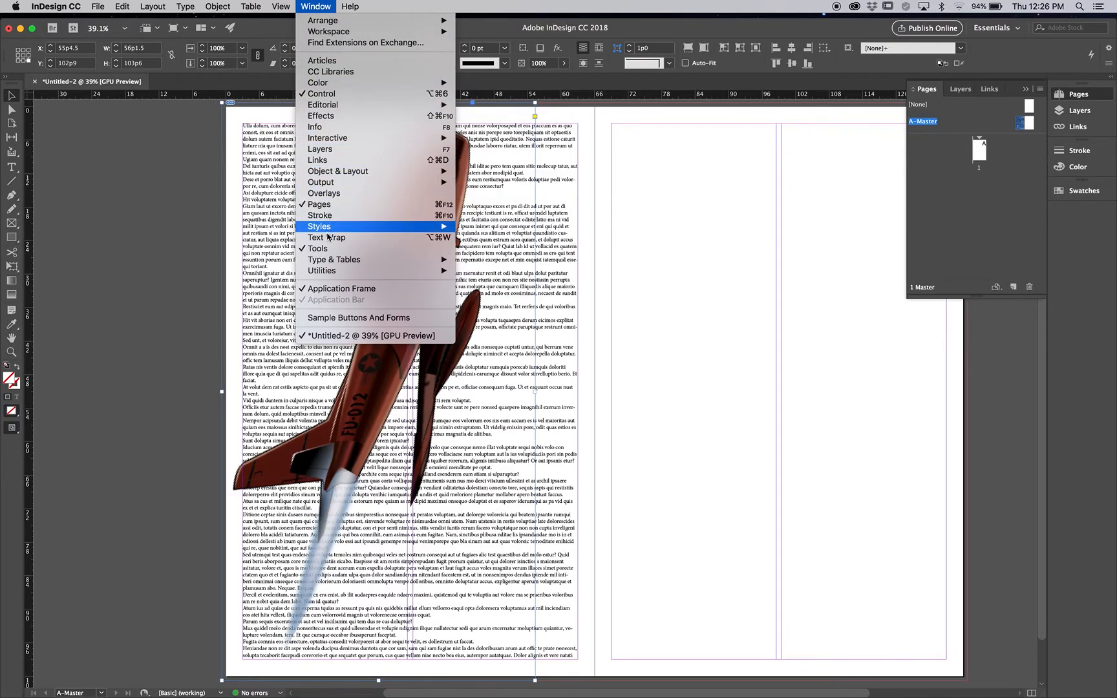
click(328, 237)
drag(424, 204, 698, 217)
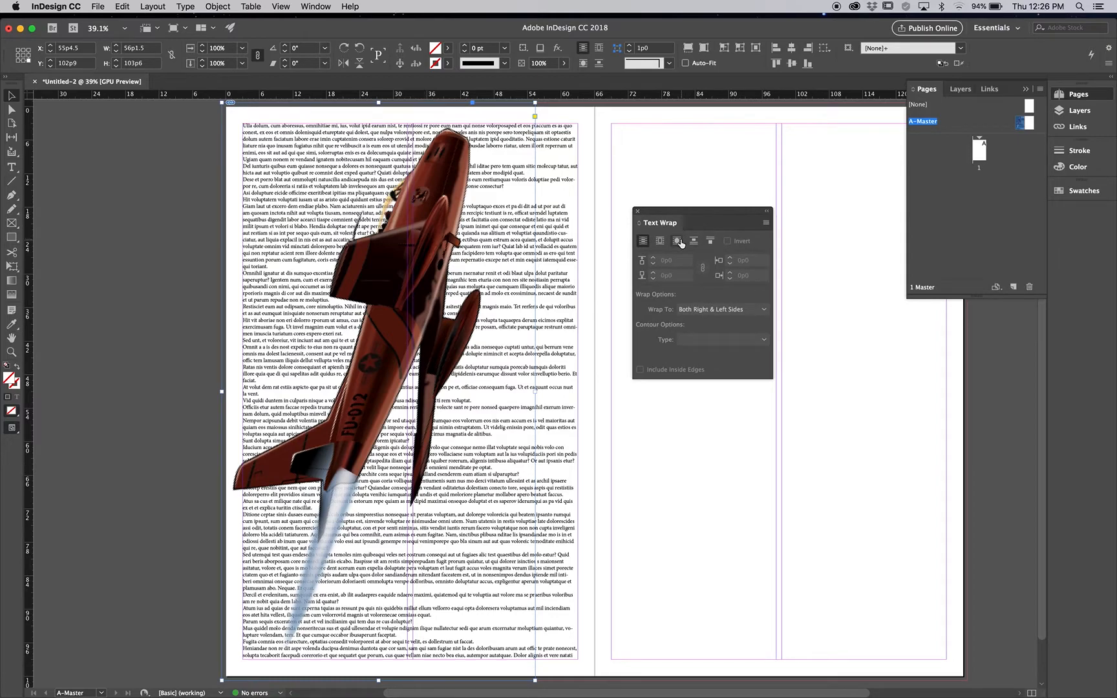
click(674, 245)
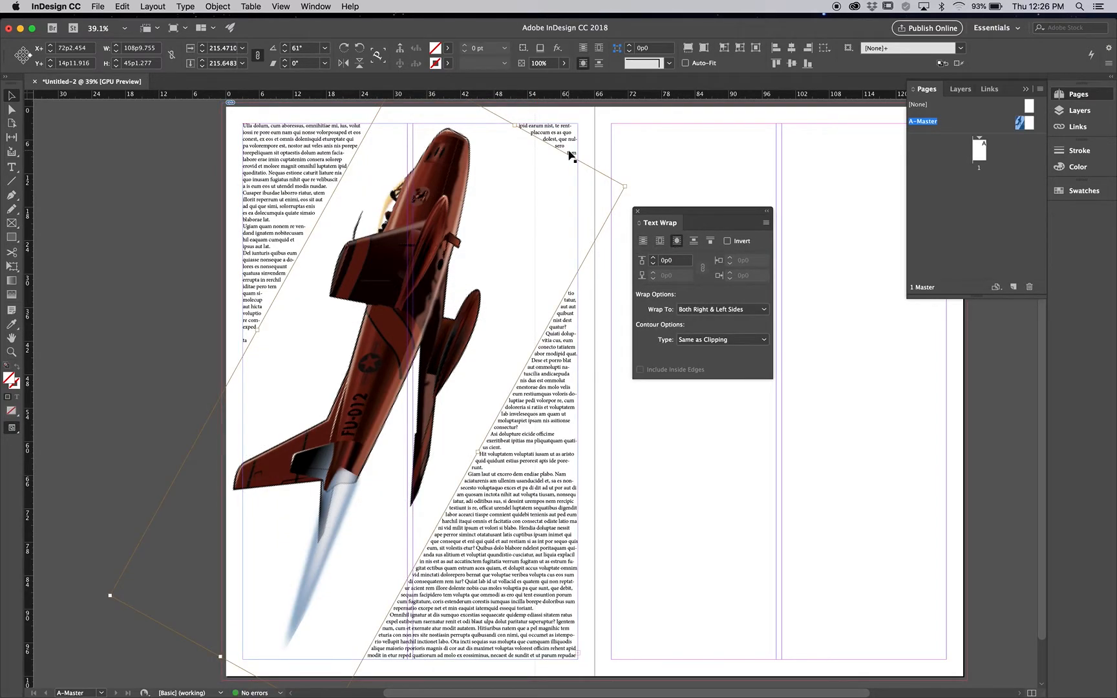
click(687, 341)
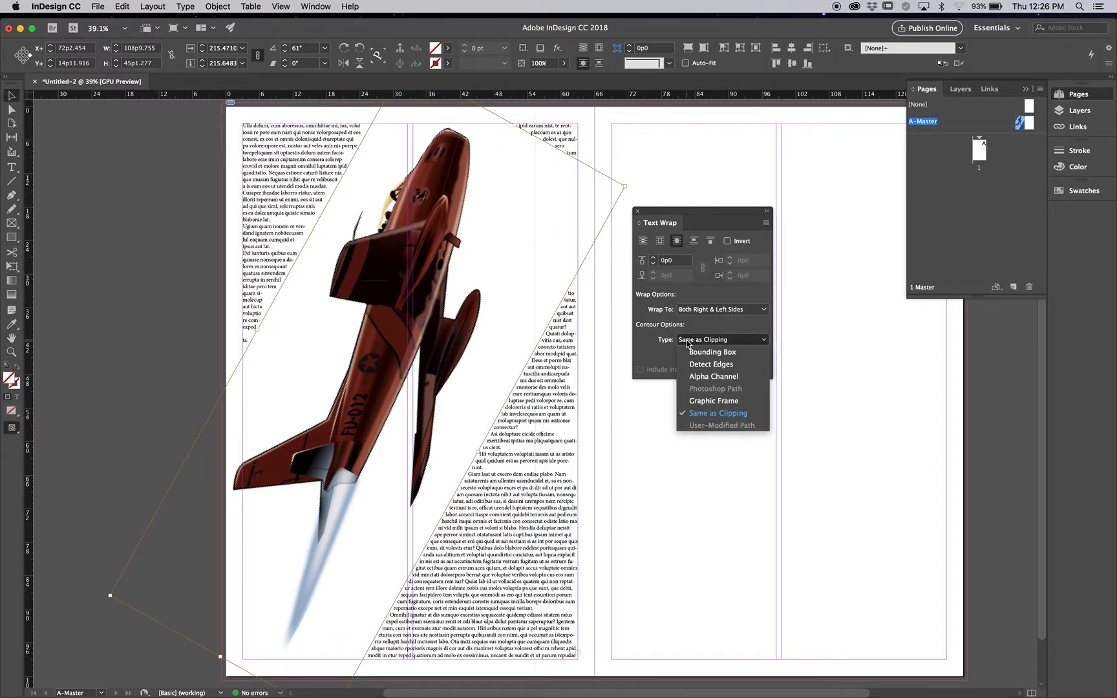
click(698, 377)
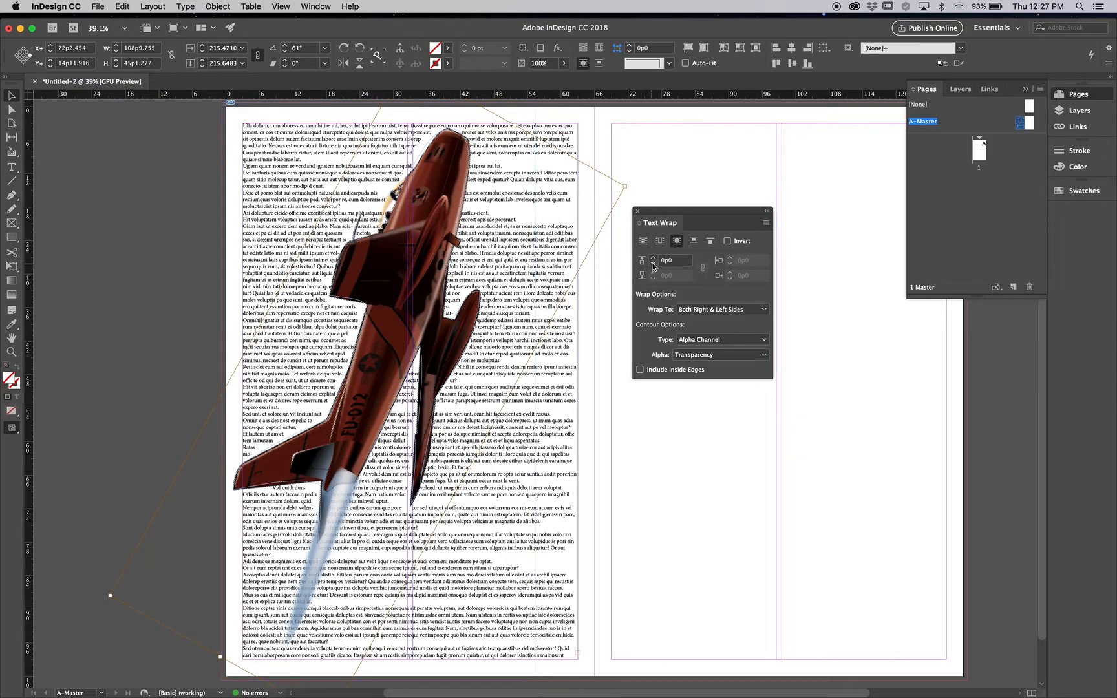
- Set the jet's text wrap offset to 0p9, keeping the wrap on Both Right & Left Sides
click(653, 258)
click(654, 258)
click(654, 258)
click(654, 258)
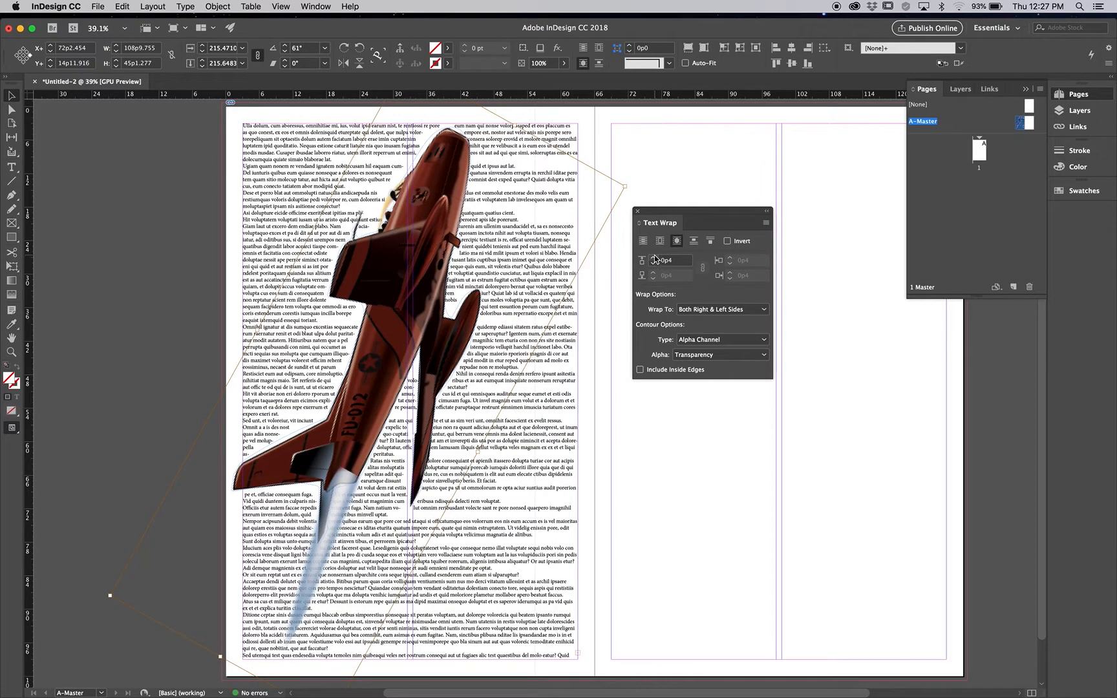
click(654, 258)
click(653, 258)
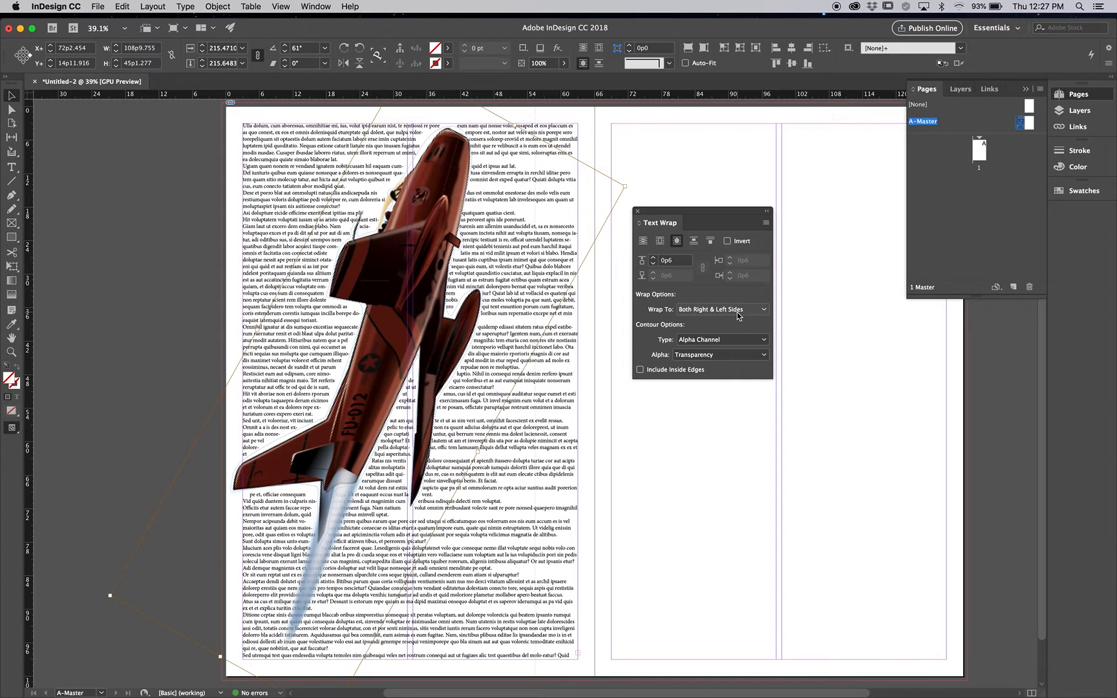
click(738, 309)
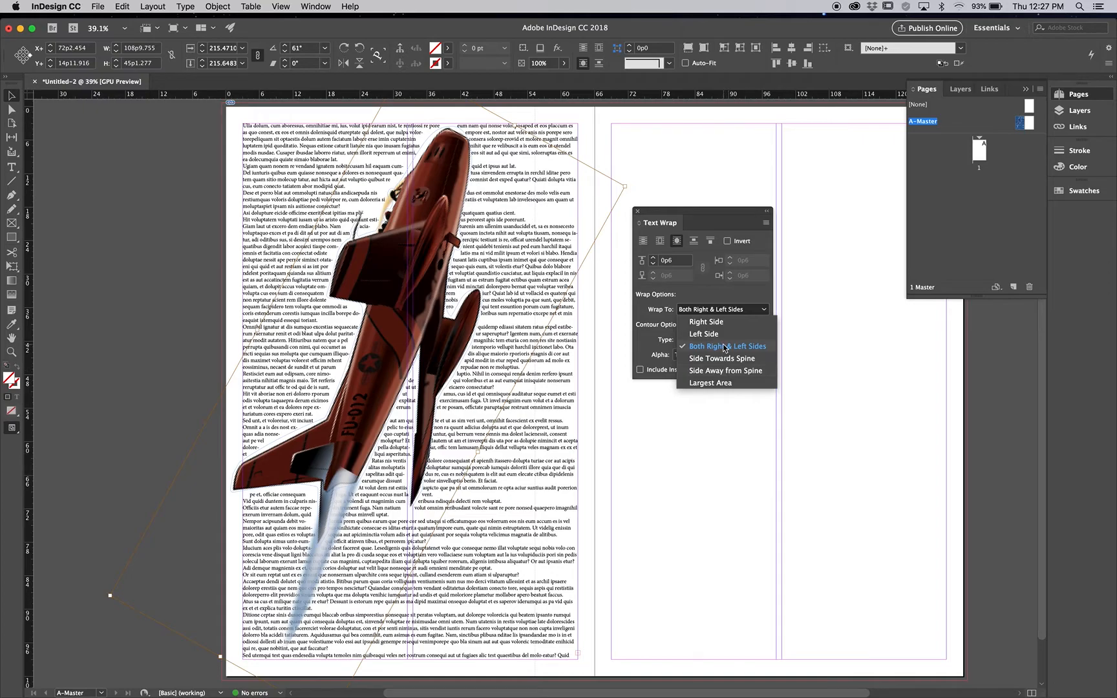
click(724, 347)
click(655, 258)
click(655, 258)
click(655, 258)
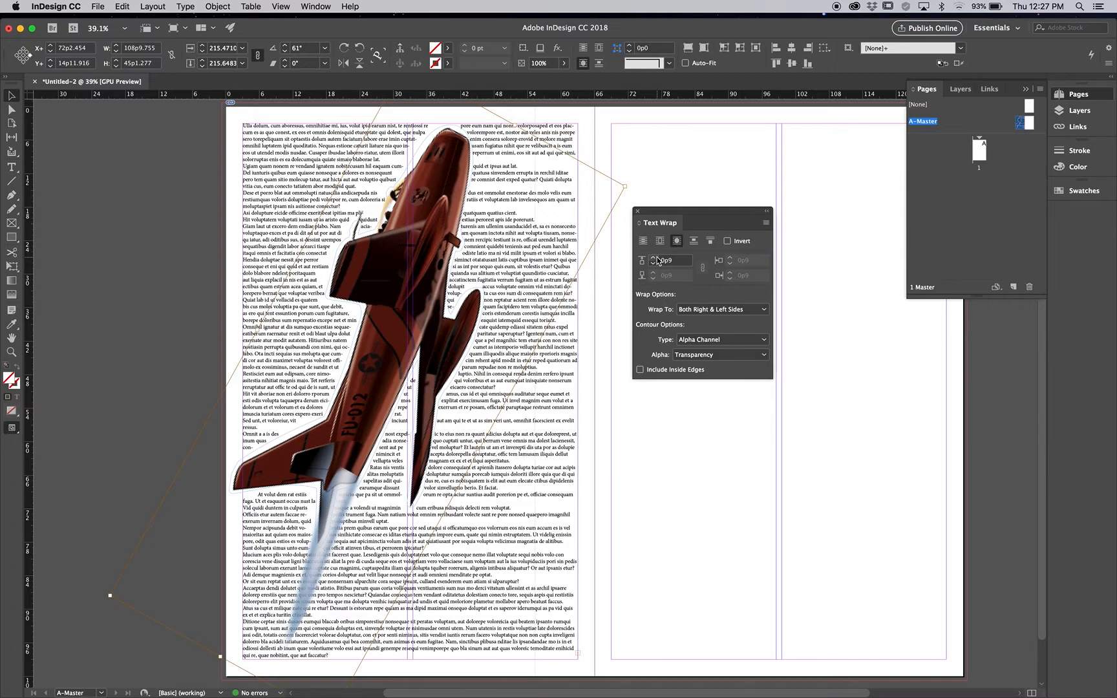
- Justify all lines of the left page's placeholder text
click(11, 168)
click(12, 95)
click(262, 148)
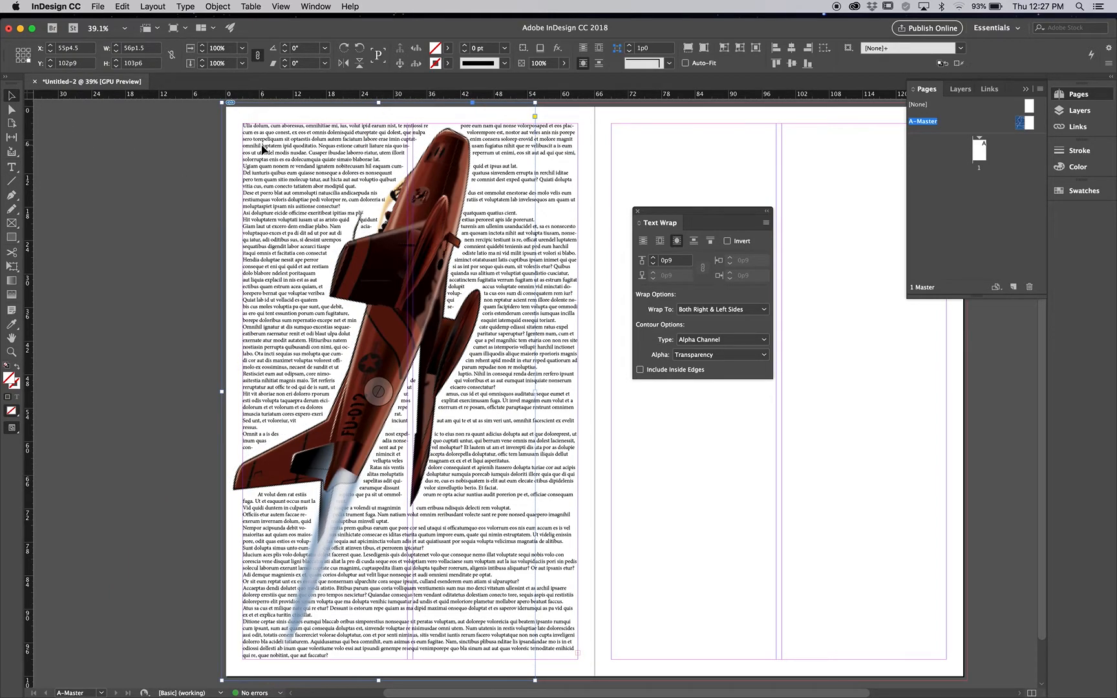
click(12, 167)
triple_click(255, 147)
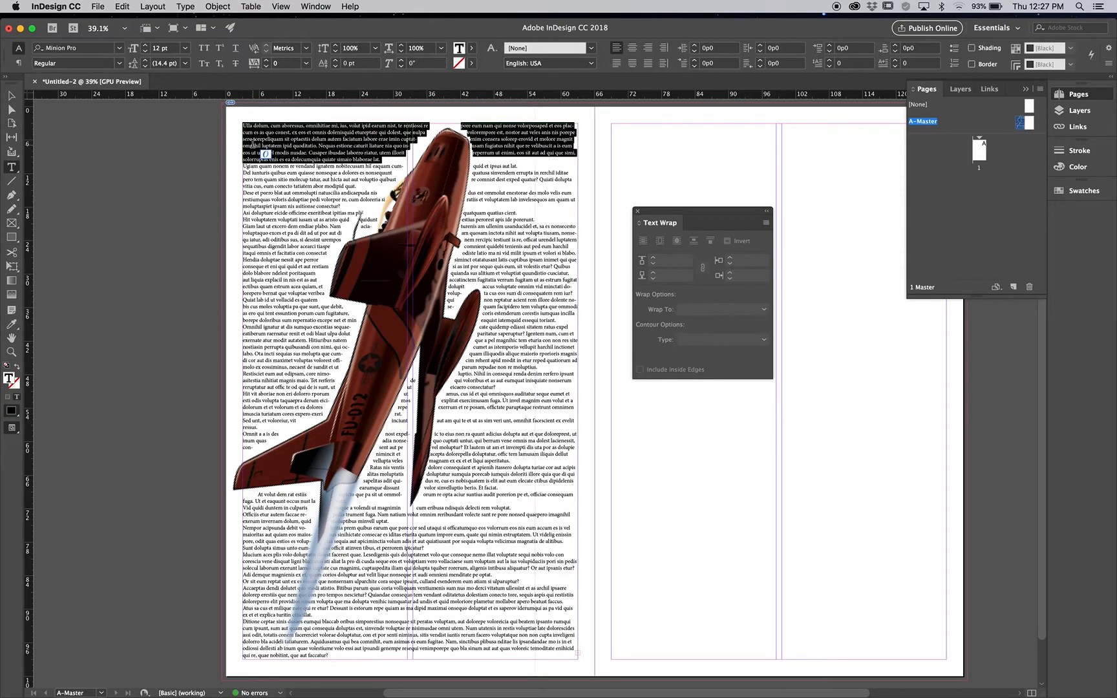
click(647, 63)
triple_click(343, 152)
double_click(343, 153)
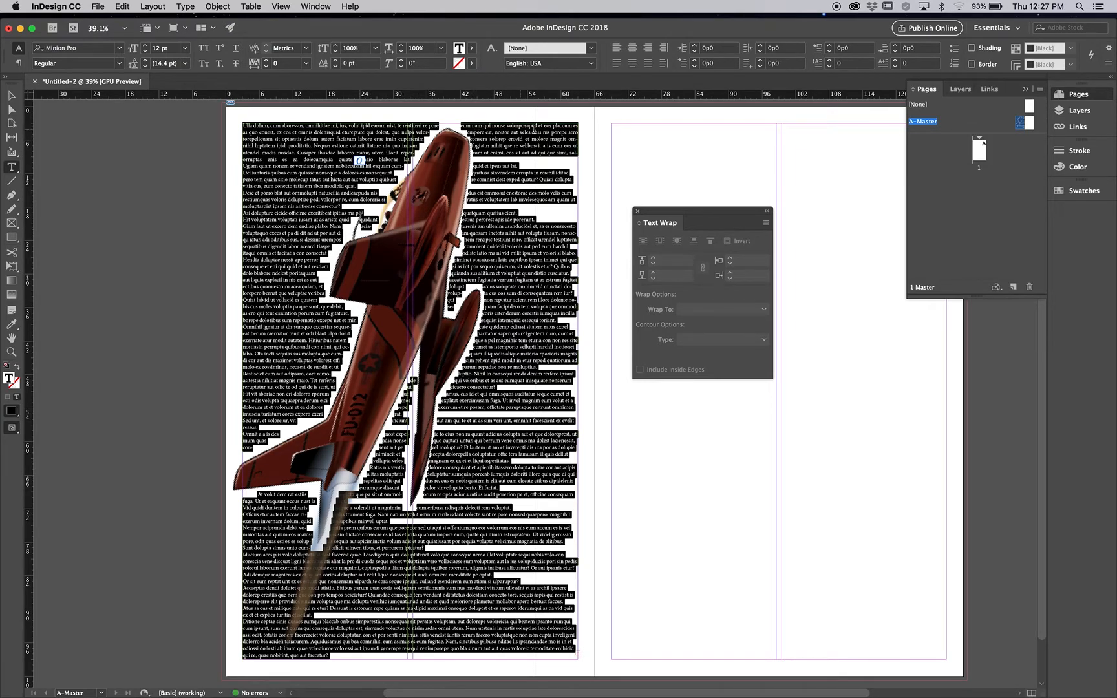
click(648, 63)
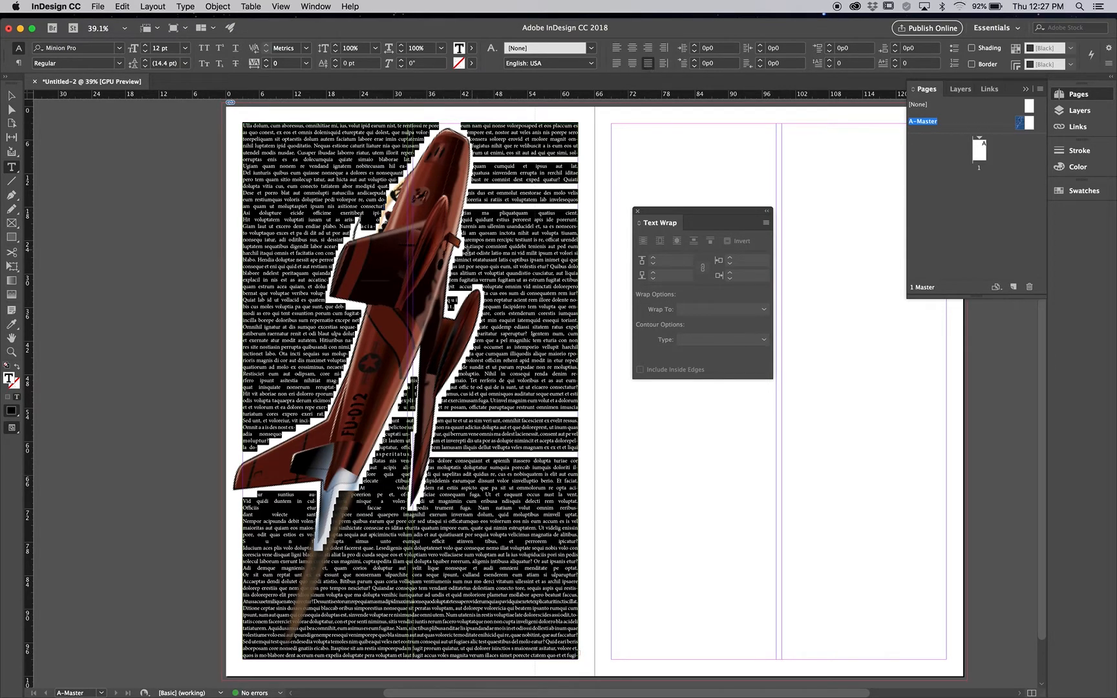
- Preview the spread without guides and frame edges, moving the Text Wrap panel away from the pages' centre
click(11, 95)
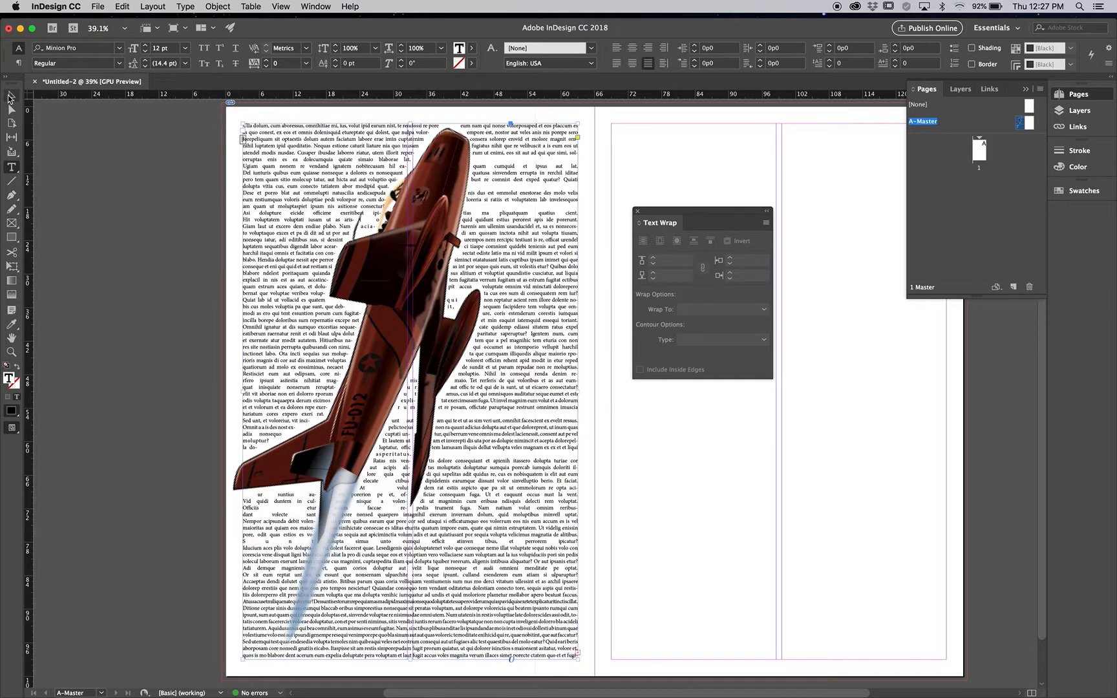
click(88, 182)
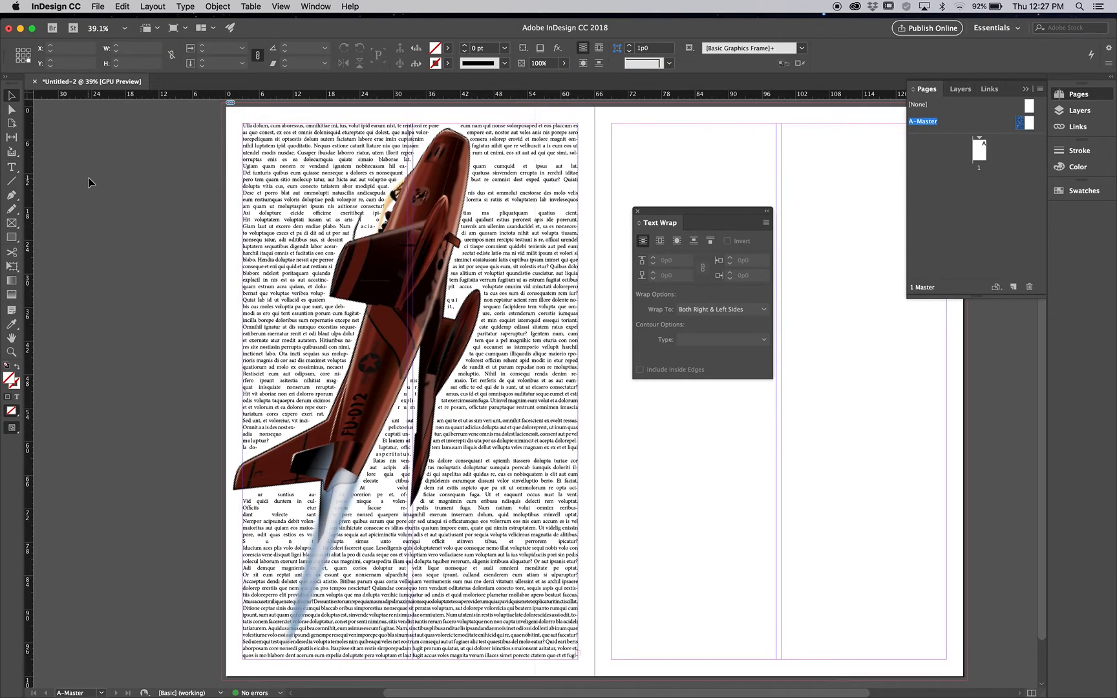
key(w)
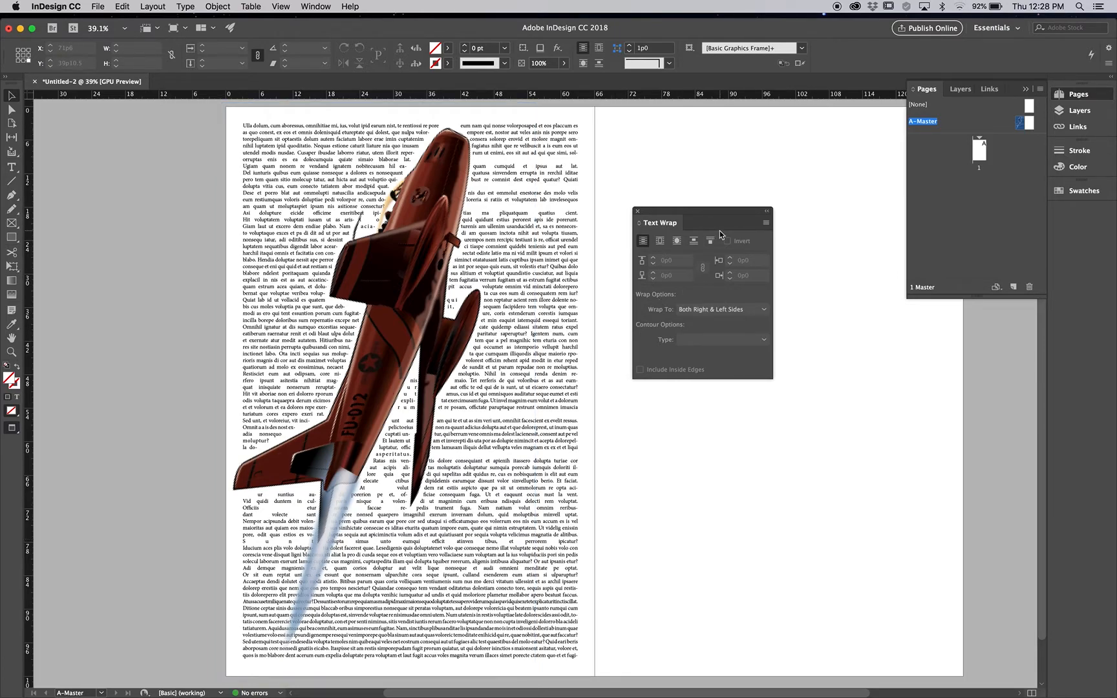
drag(731, 208, 843, 134)
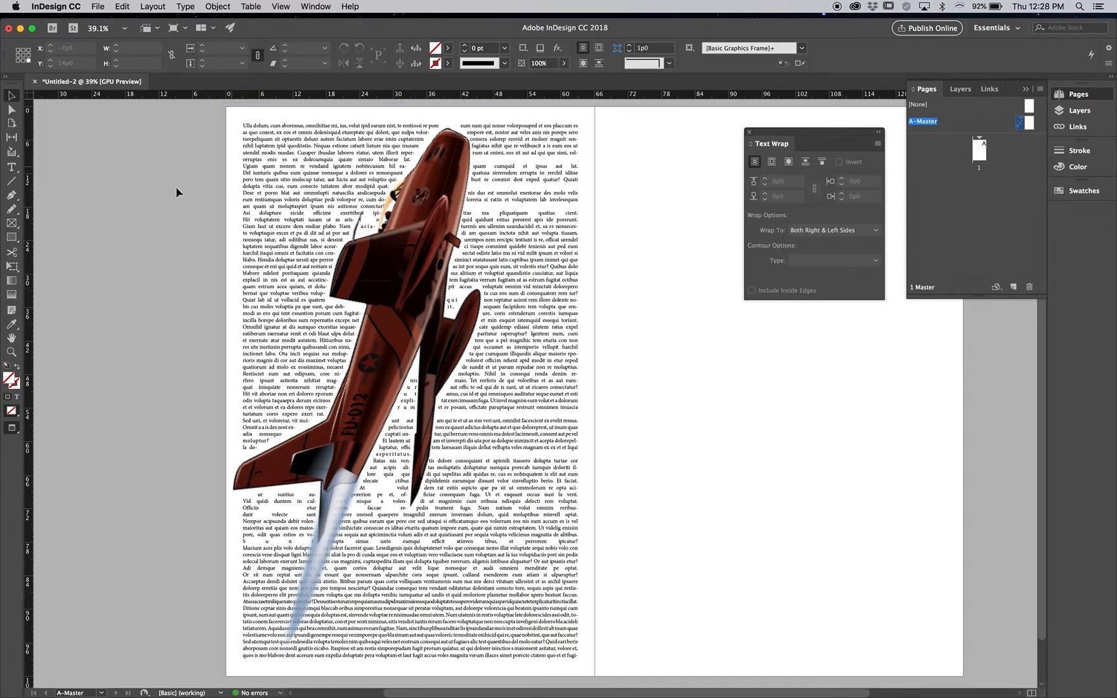
- Place a copy of the jet frame on the right page, level with the original
scroll(178, 191, right, 5)
scroll(178, 191, right, 3)
scroll(177, 190, down, 1)
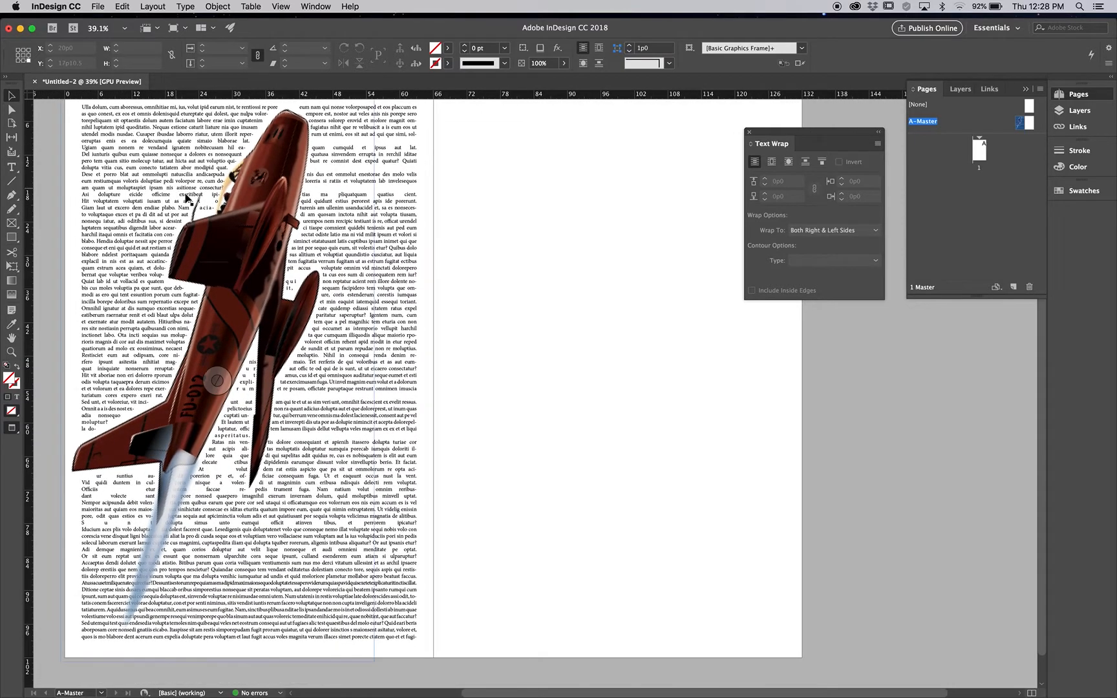
drag(241, 244, 643, 299)
scroll(643, 298, right, 5)
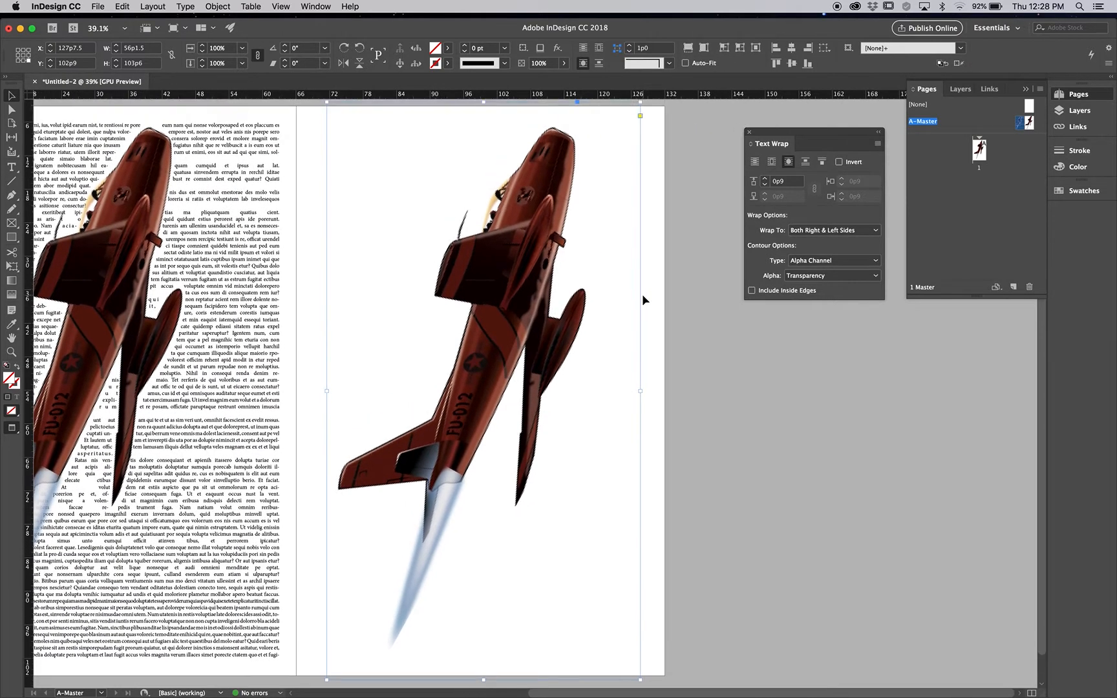
click(724, 344)
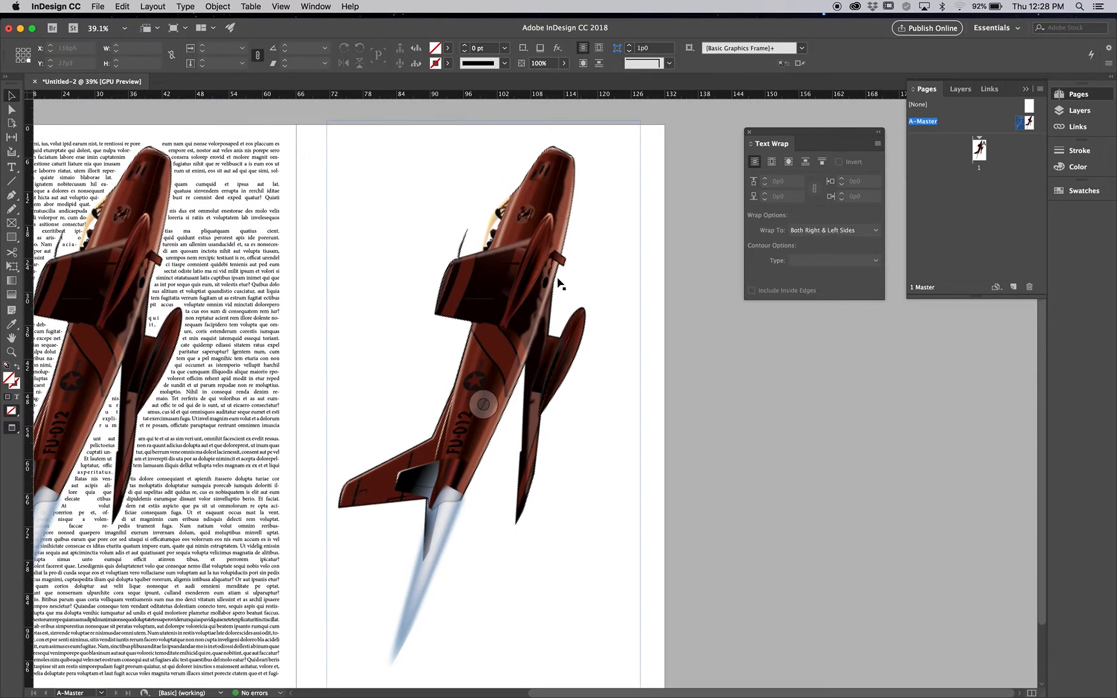
- Show the layout guides and draw a text frame about 29p0 by 96p0 filling the first column of the right page
click(11, 167)
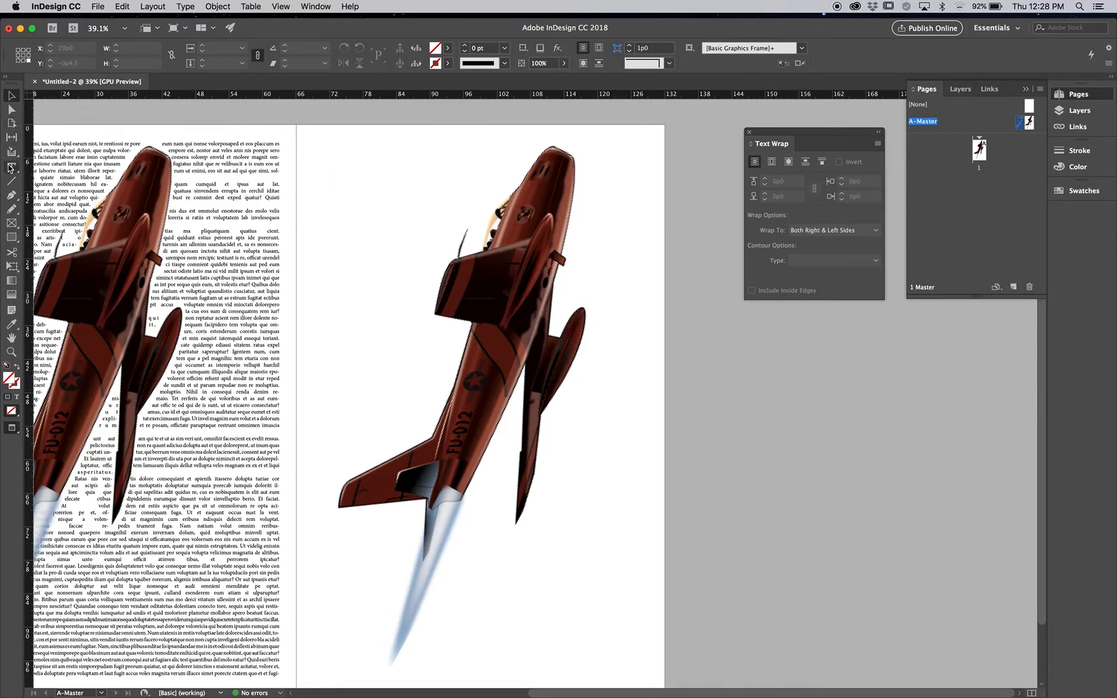
key(w)
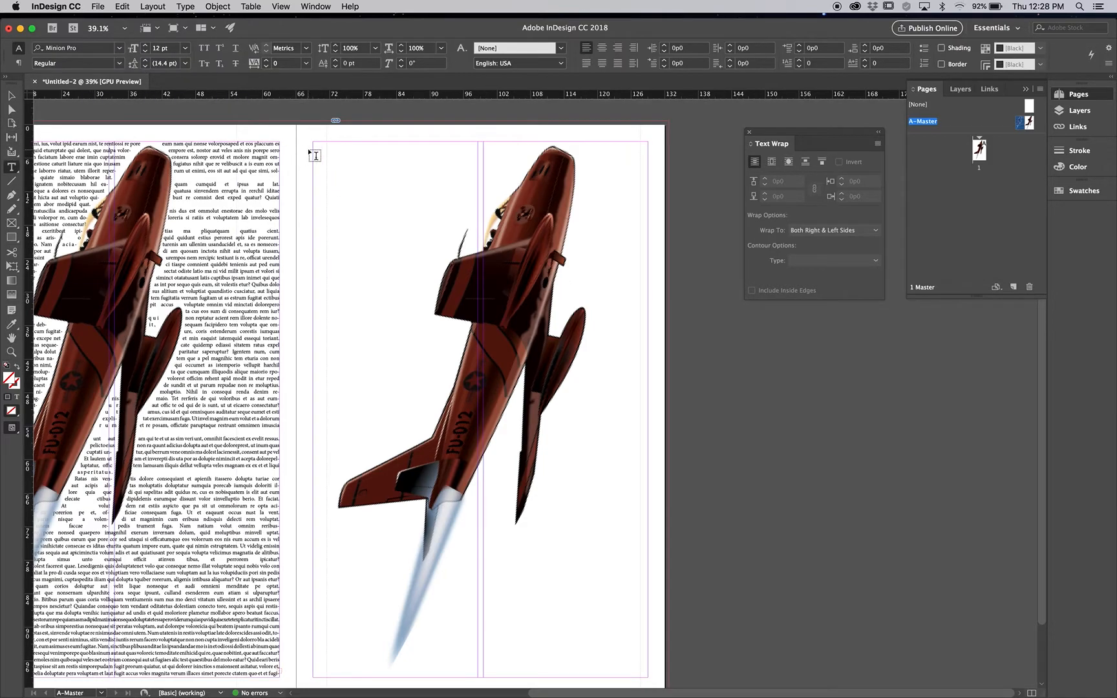
drag(315, 144, 475, 677)
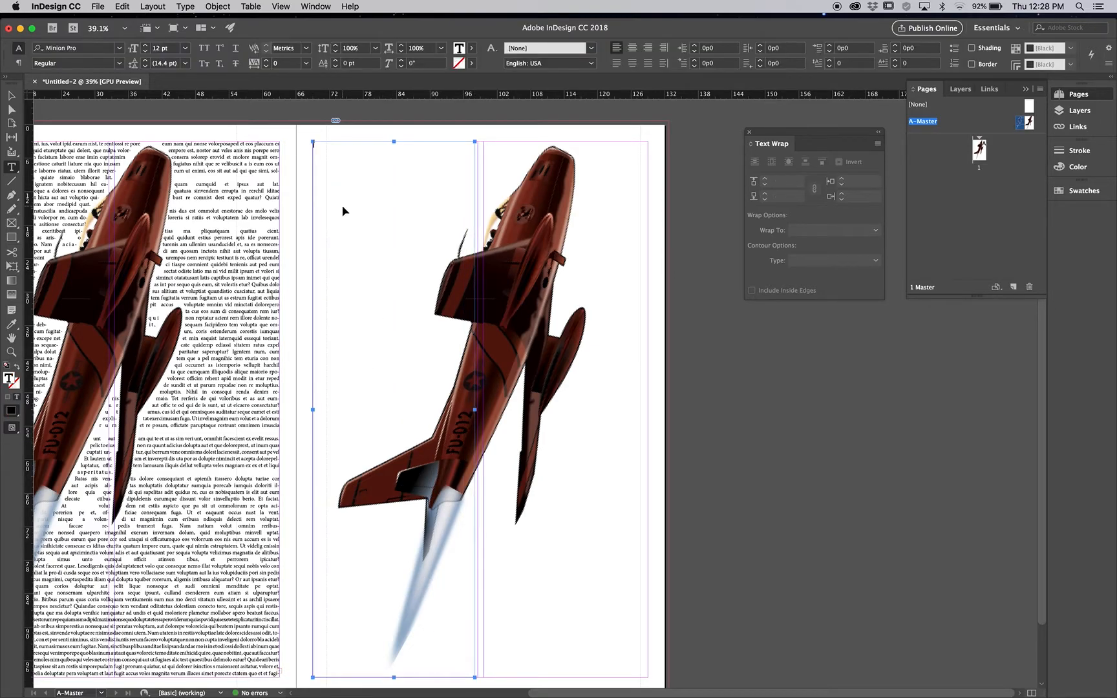
drag(389, 213, 515, 212)
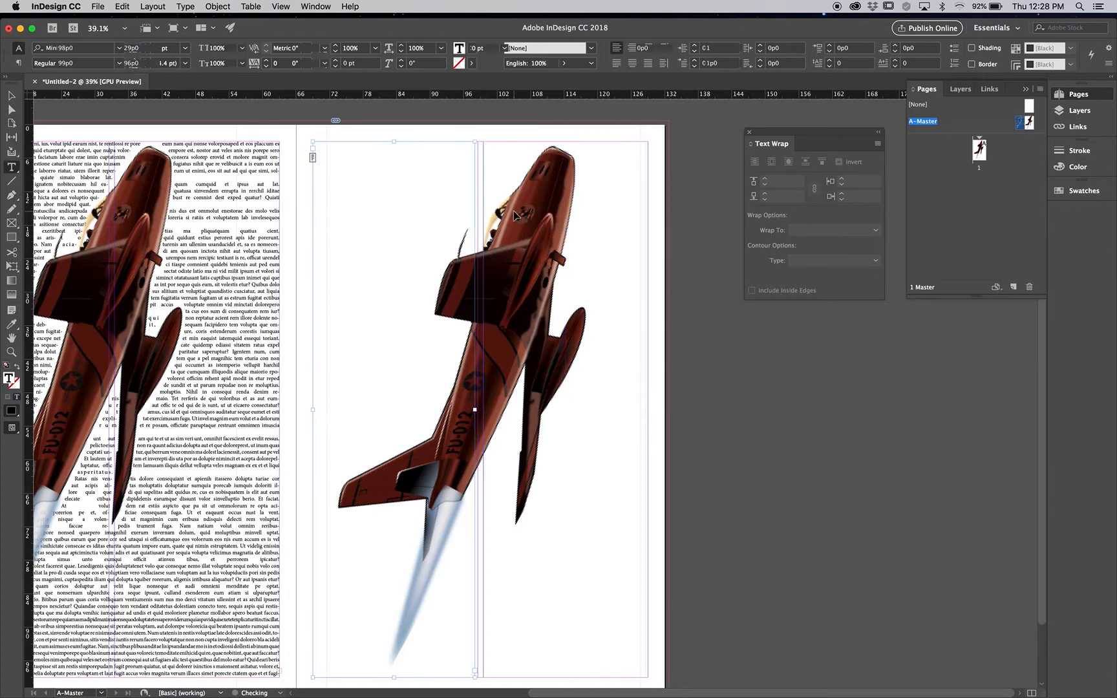
key(super+z)
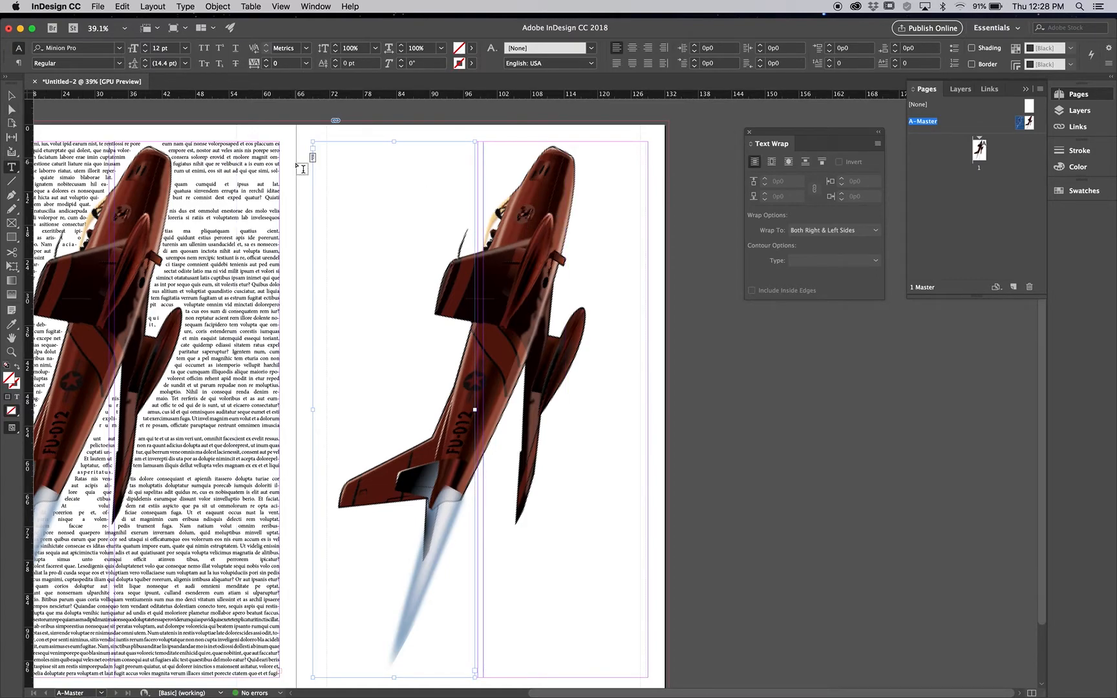
click(332, 155)
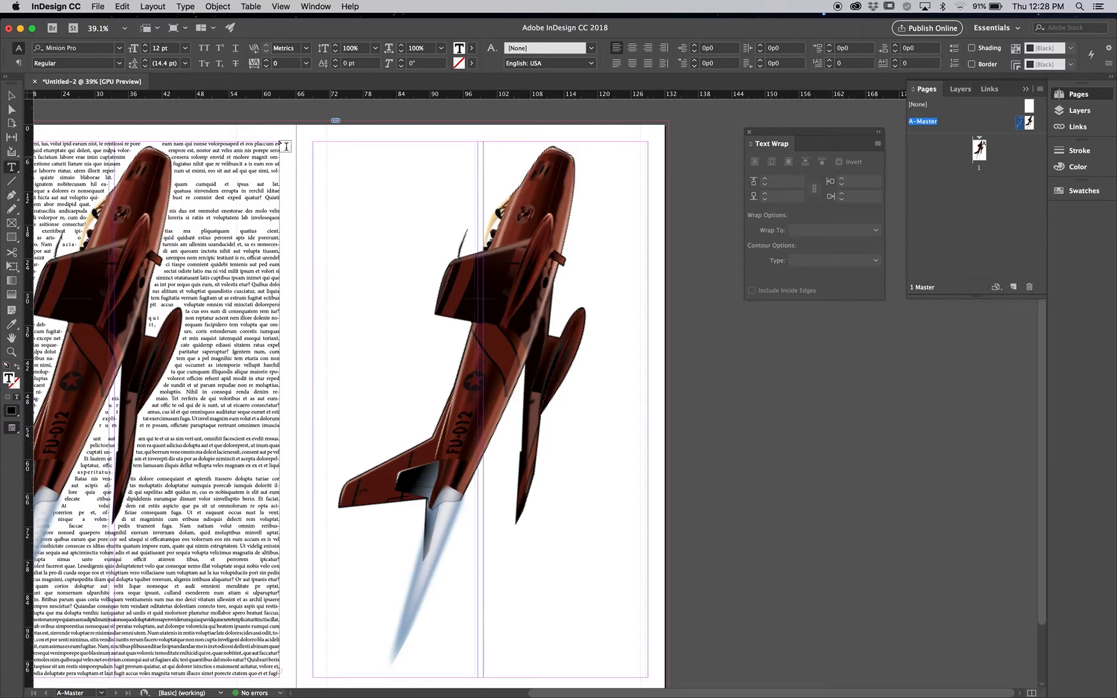
- Thread the right page's first-column text frame into a matching frame filling the second column
click(12, 96)
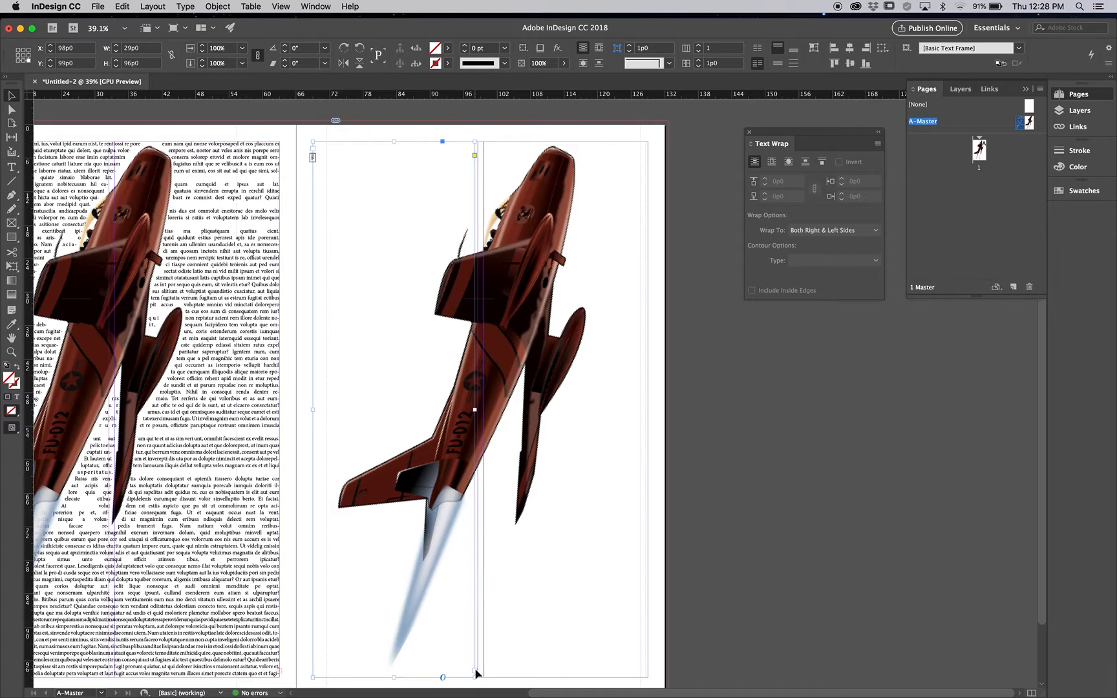
key(a)
click(480, 672)
click(491, 656)
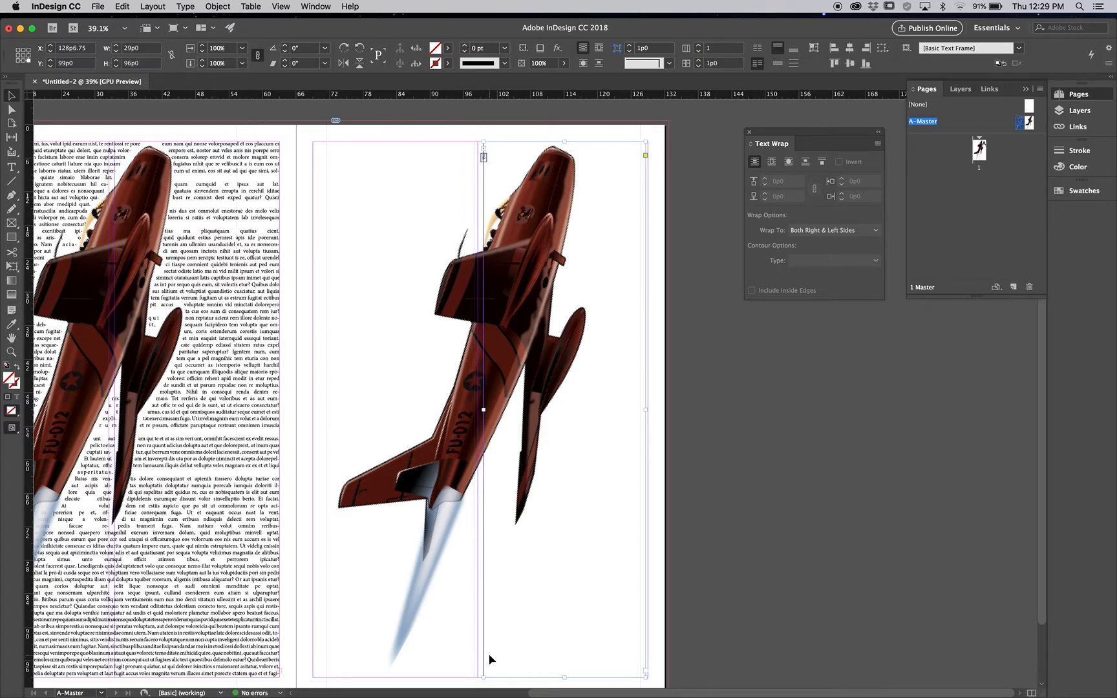
- Fill the right page's threaded text frames with placeholder text
click(11, 167)
click(317, 163)
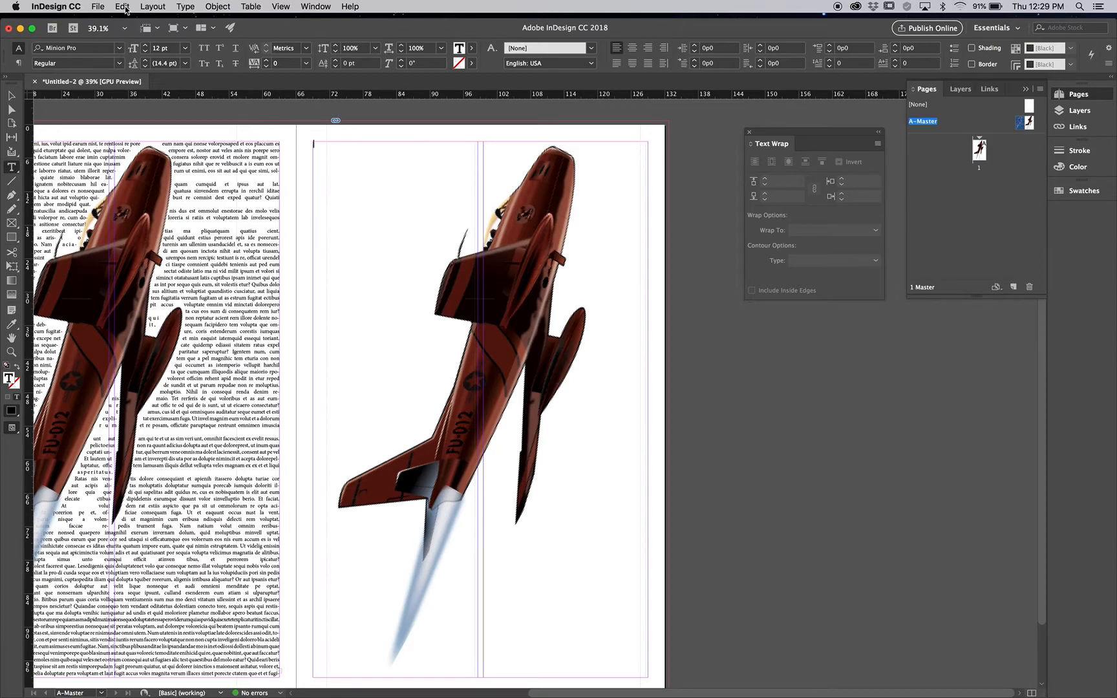
click(188, 7)
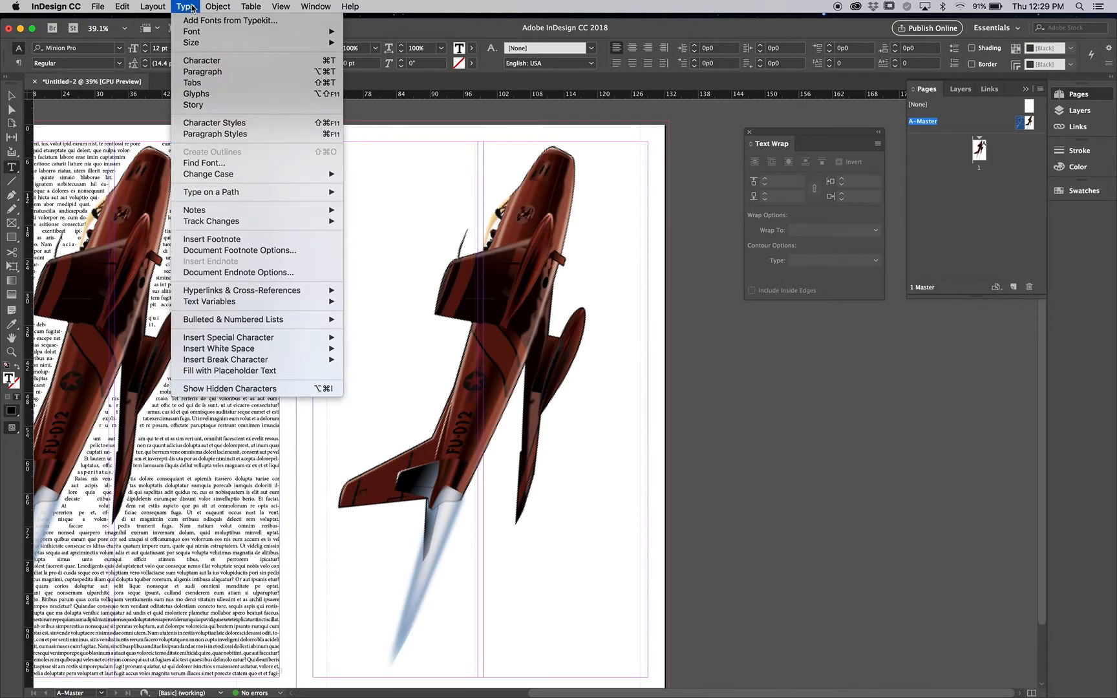
click(201, 371)
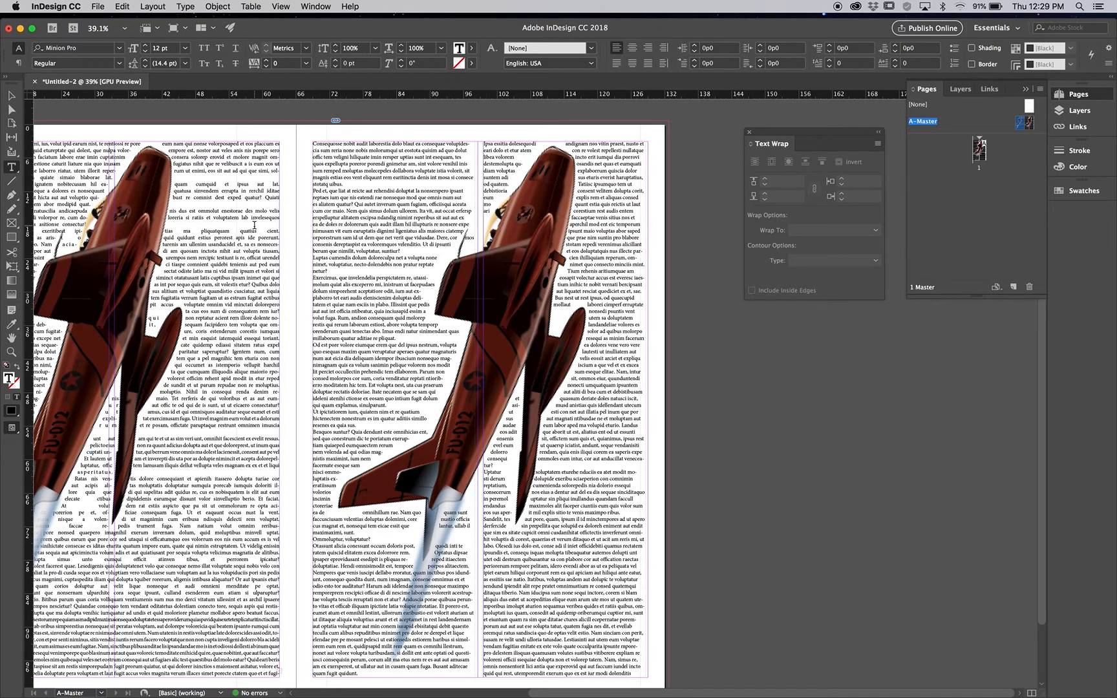
- Move the left page's jet slightly down and right to about X 59p6, Y 108p0
scroll(254, 225, left, 4)
scroll(254, 224, down, 2)
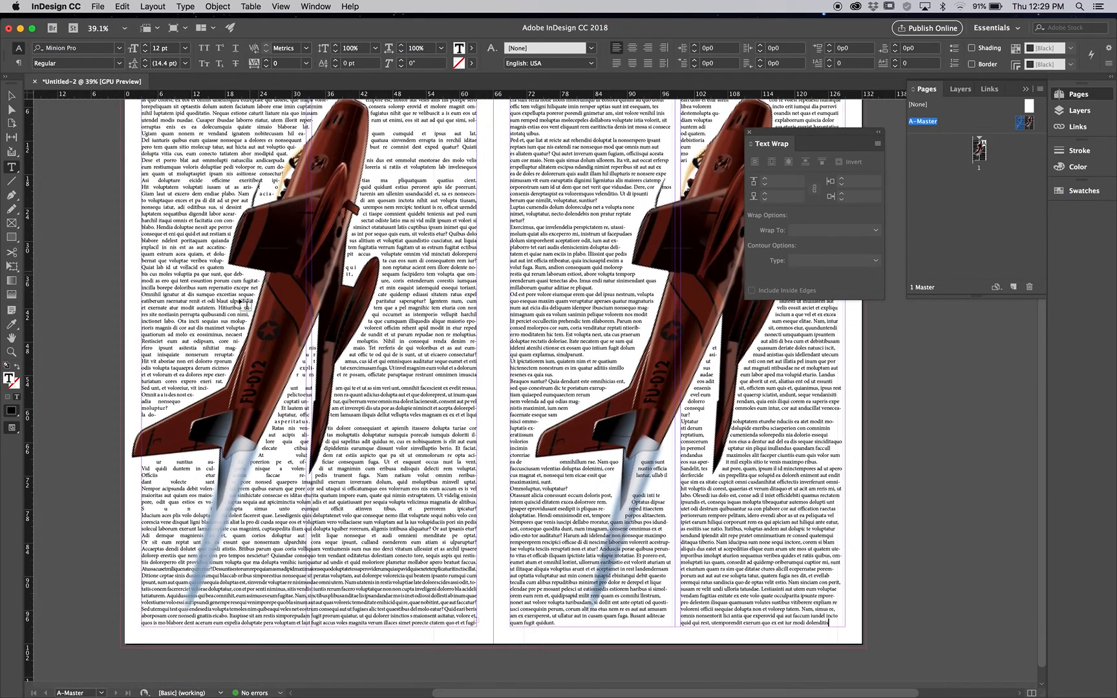
scroll(340, 298, up, 2)
scroll(341, 298, right, 2)
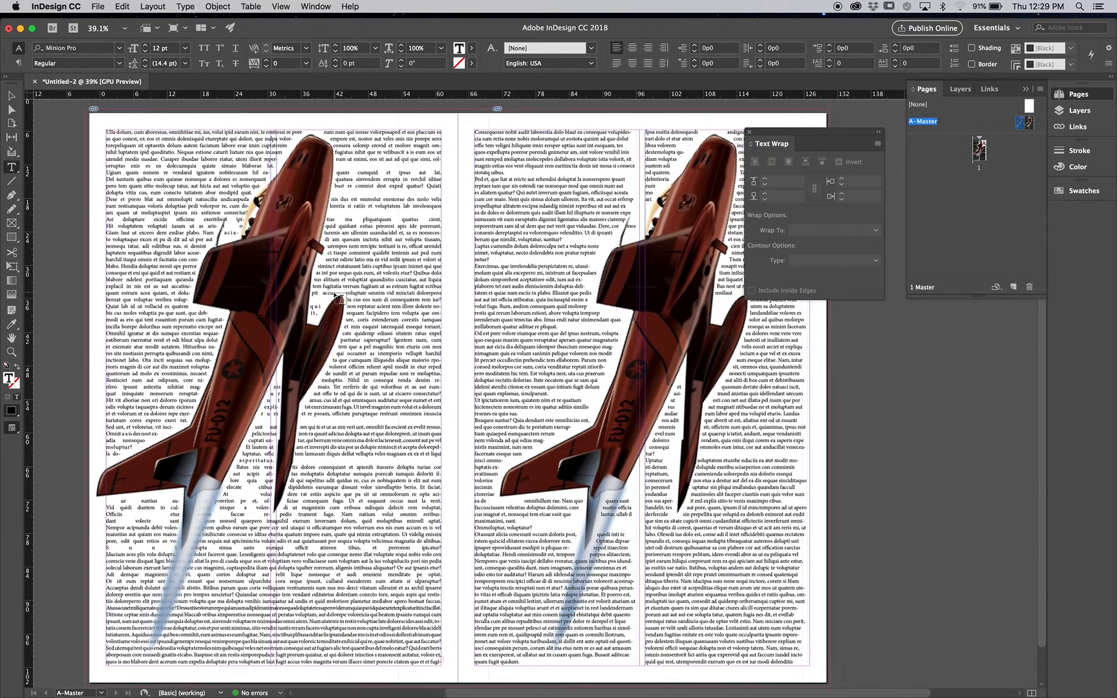
scroll(341, 298, up, 1)
scroll(341, 298, right, 1)
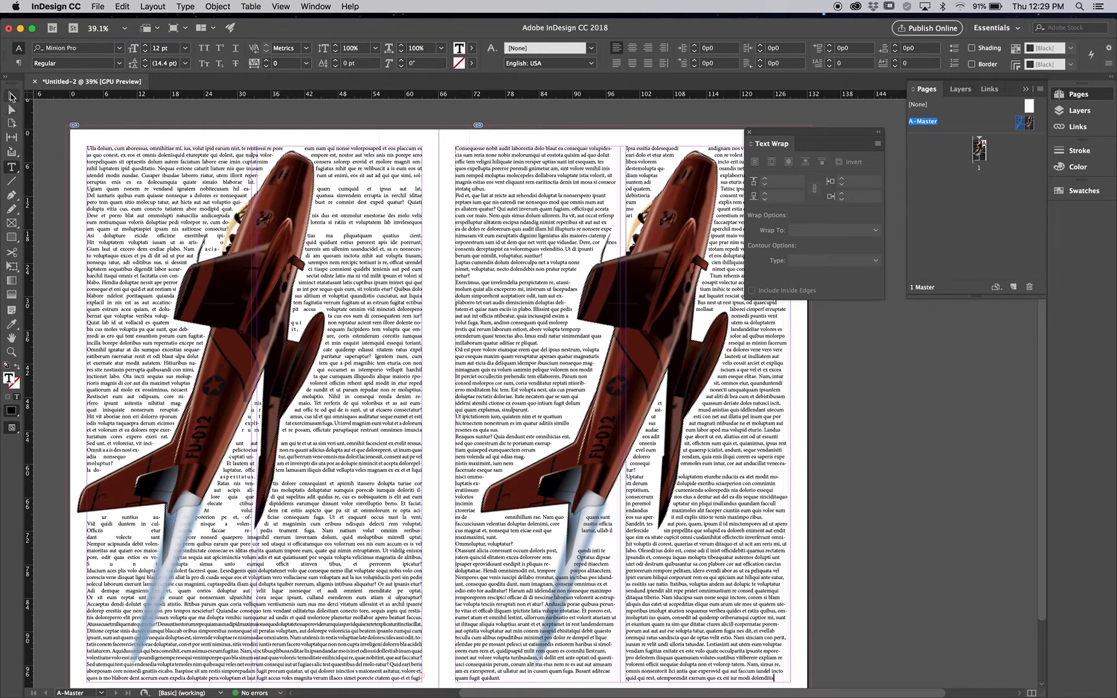
click(11, 96)
drag(219, 281, 244, 303)
click(11, 96)
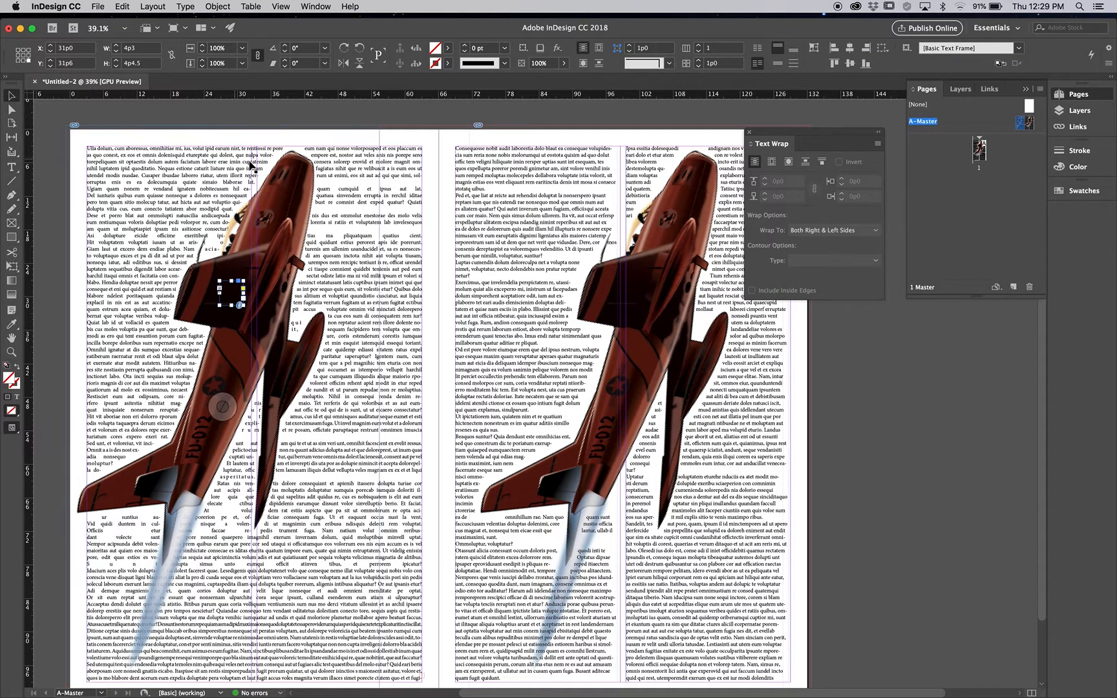
drag(274, 227, 295, 252)
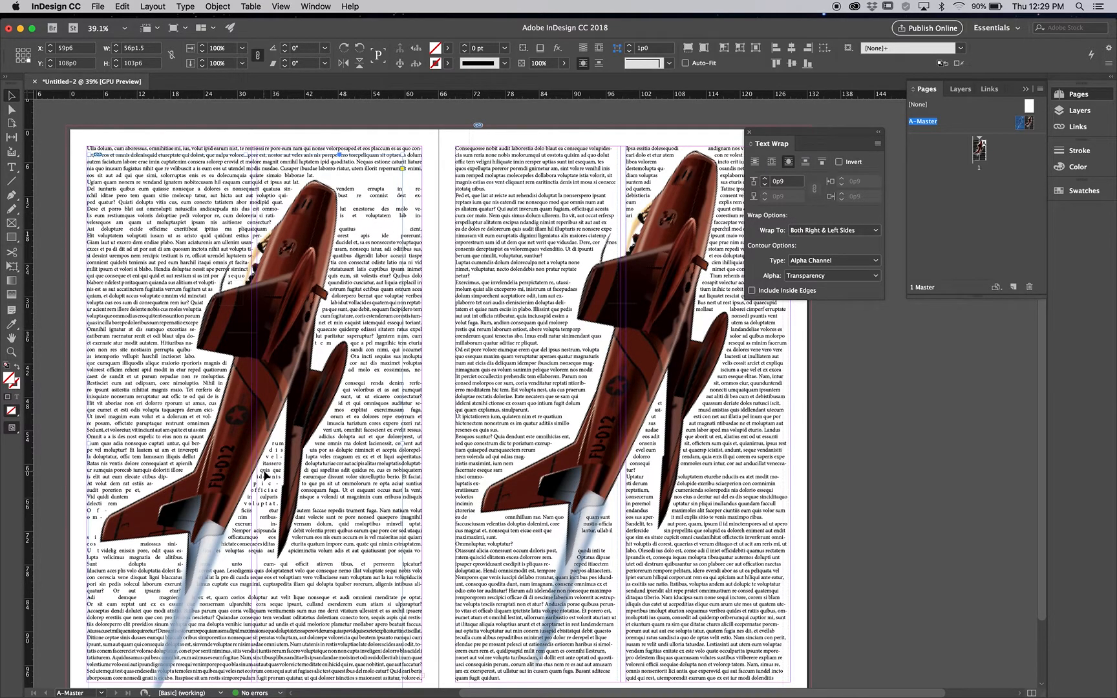
scroll(185, 315, down, 3)
scroll(186, 315, right, 2)
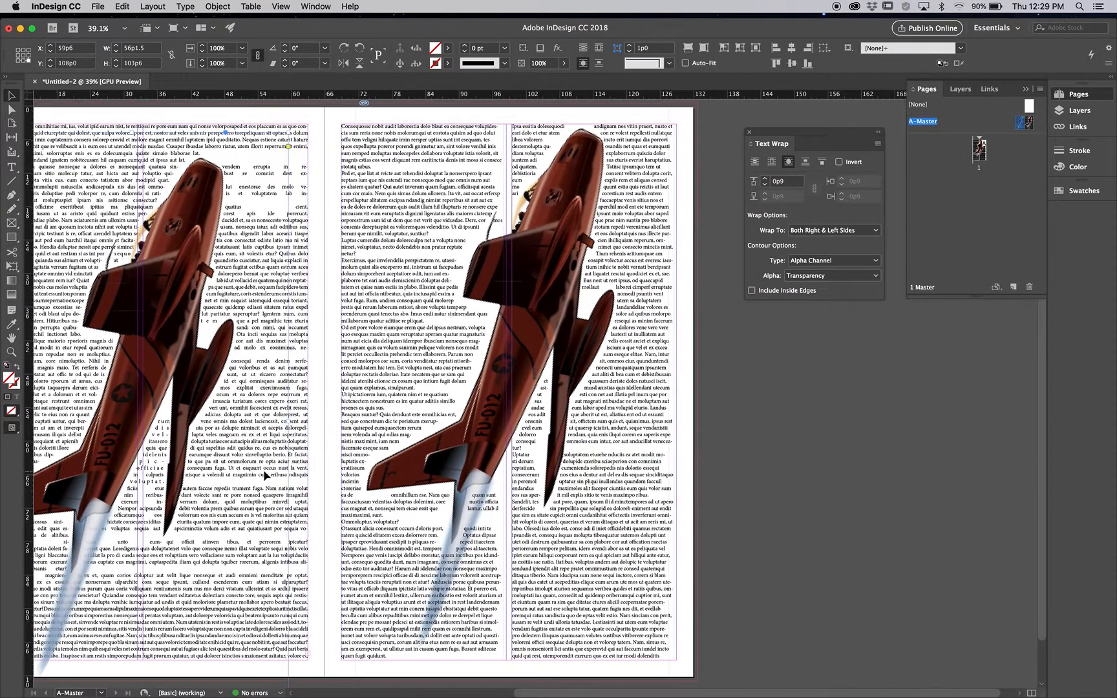
click(423, 180)
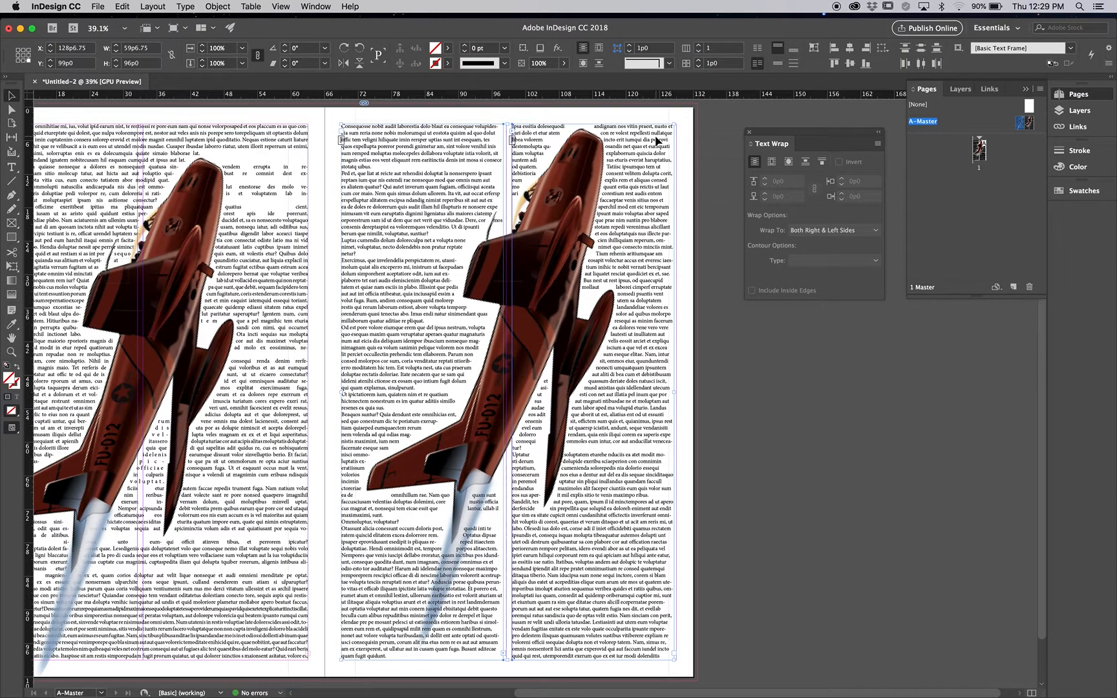
click(12, 167)
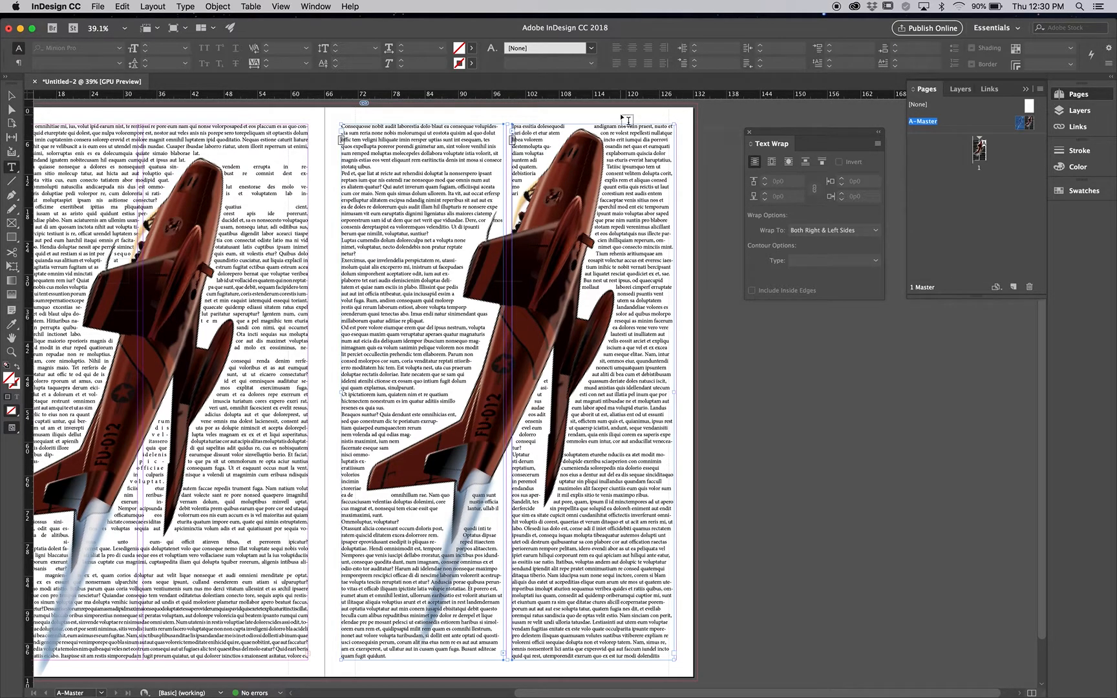
click(11, 97)
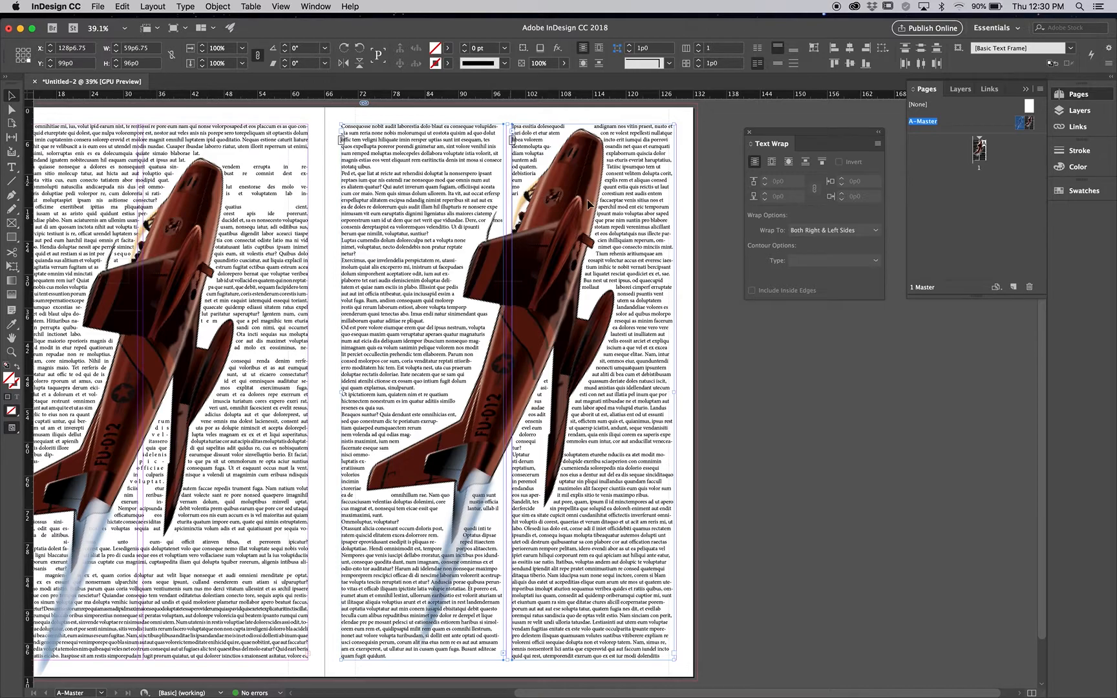
click(707, 331)
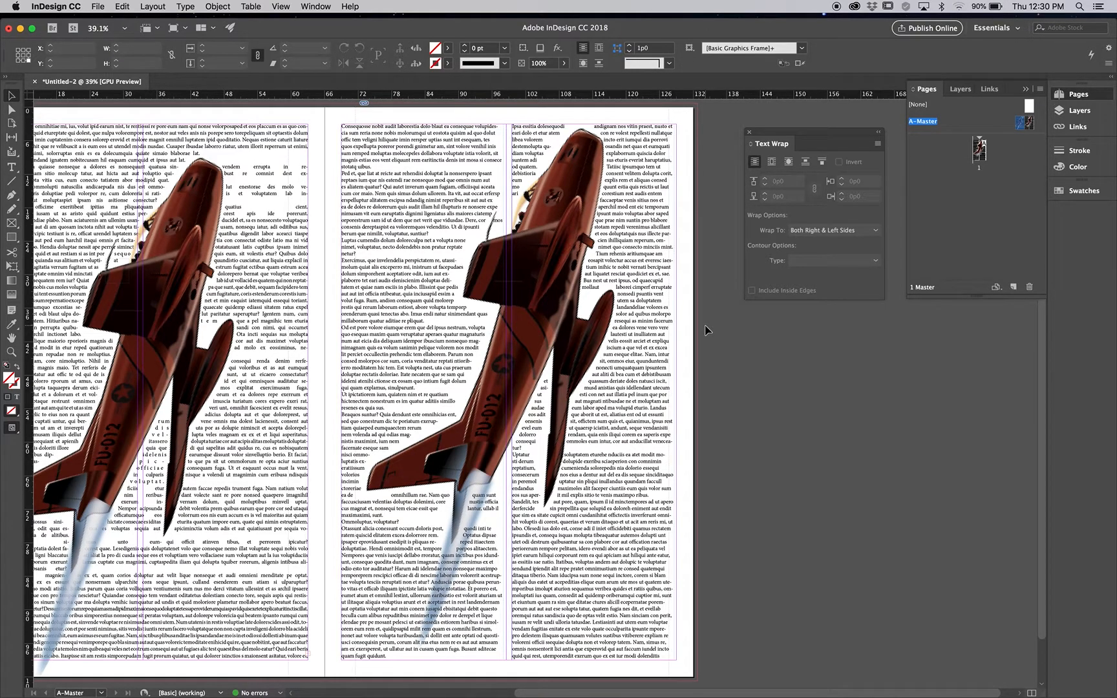